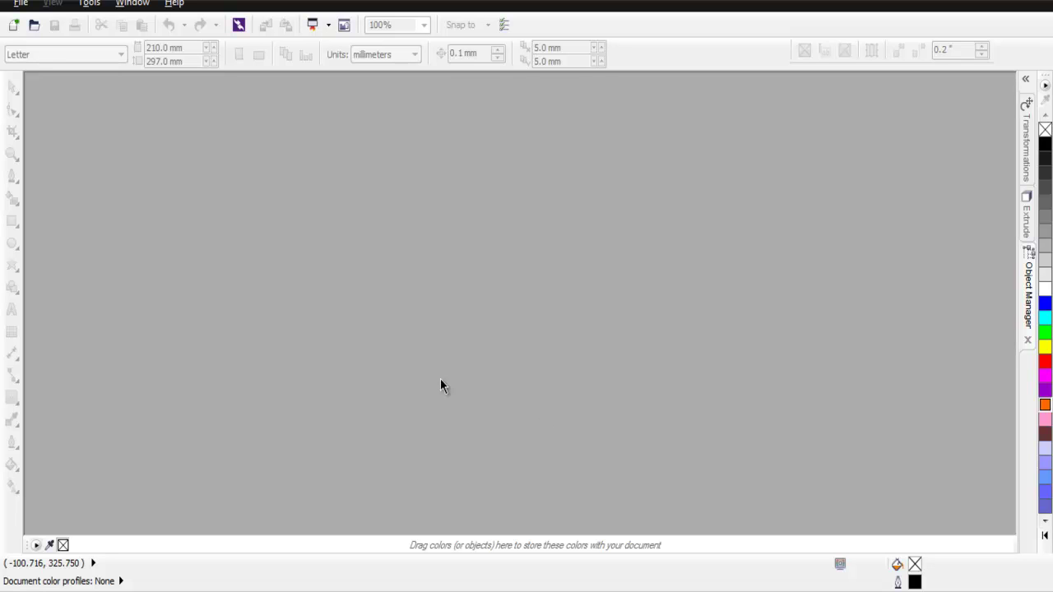
Step: Create a new blank A4 document (210 × 297 mm, portrait, RGB, 300 dpi)
{"action": "left_click", "coordinate": [13, 25]}
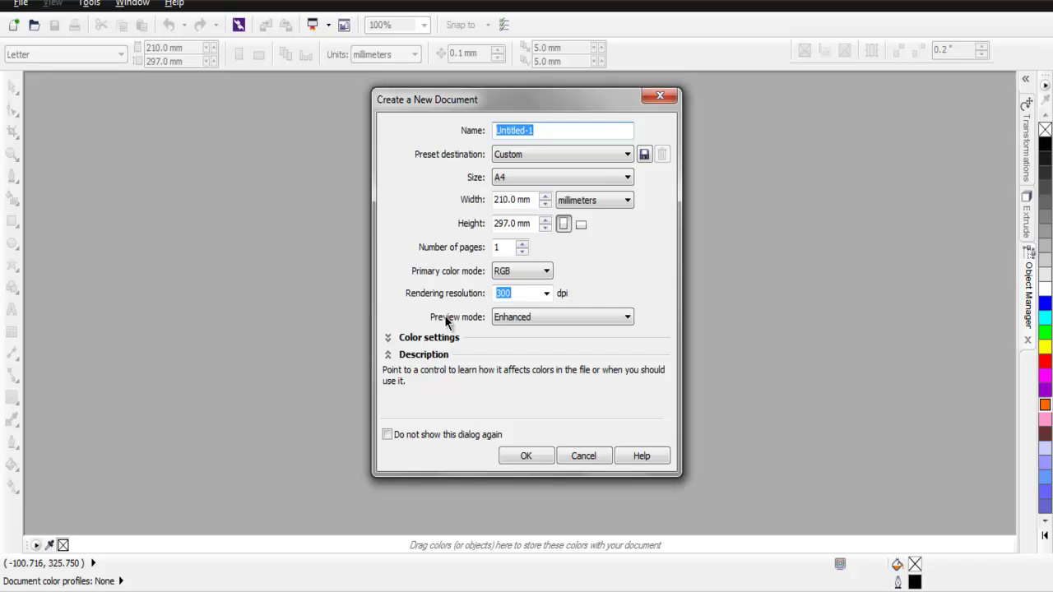
{"action": "left_click", "coordinate": [527, 455]}
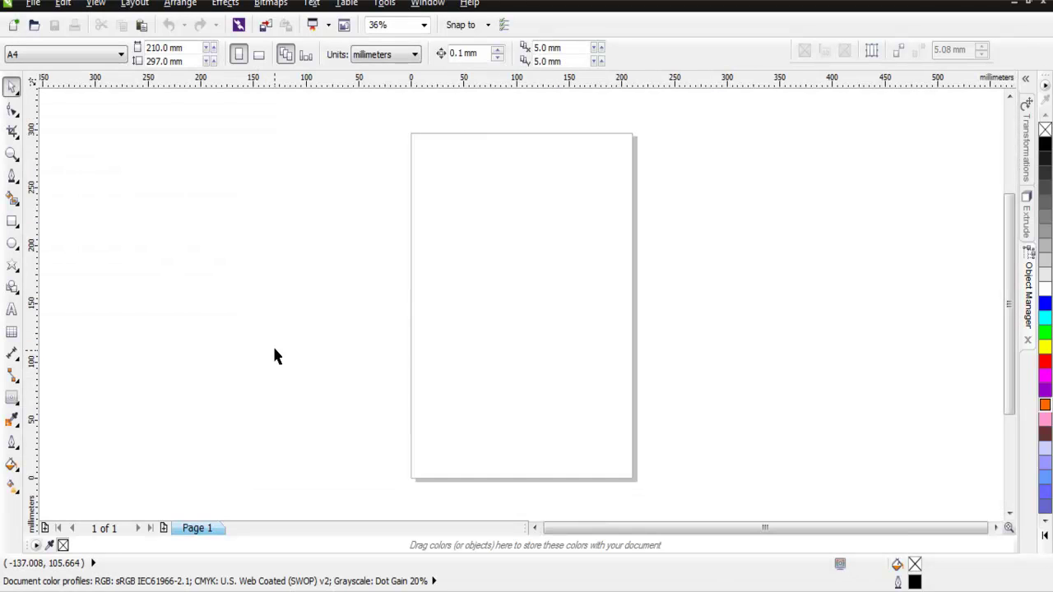
Step: Zoom in to 145% and draw a circle filled purple in the upper page area
{"action": "left_click", "coordinate": [12, 154]}
{"action": "left_click", "coordinate": [436, 219]}
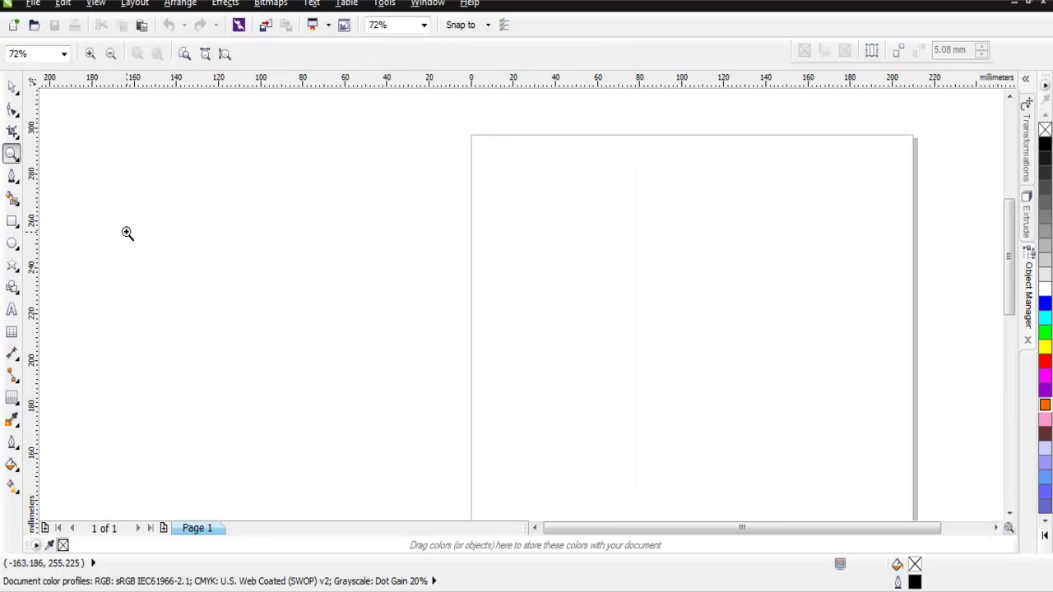
{"action": "left_click", "coordinate": [590, 289]}
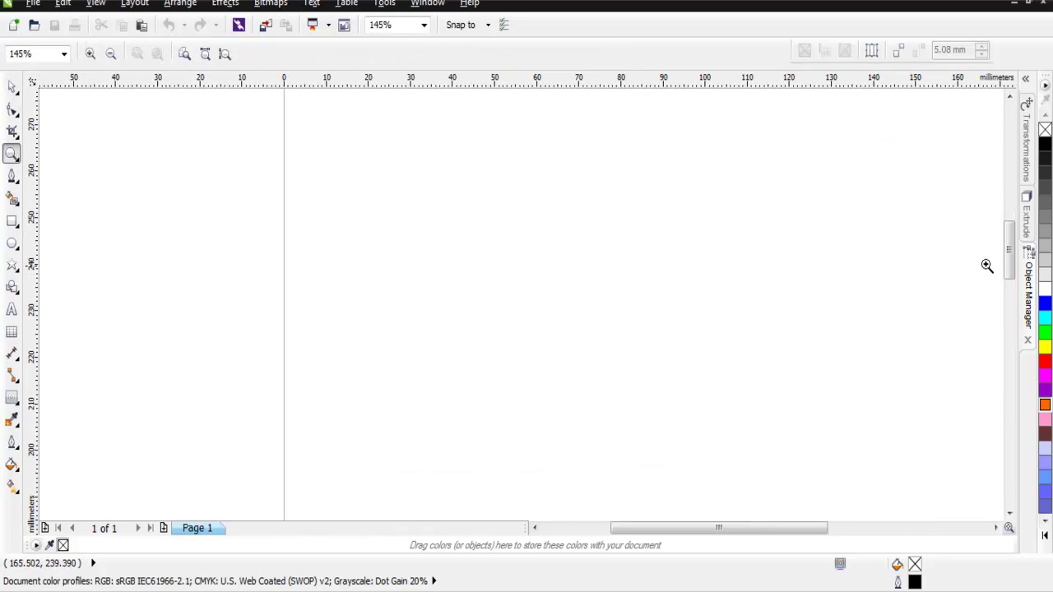
{"action": "mouse_move", "coordinate": [1010, 247]}
{"action": "left_mouse_down"}
{"action": "mouse_move", "coordinate": [1011, 219]}
{"action": "mouse_move", "coordinate": [1005, 249]}
{"action": "left_mouse_up"}
{"action": "left_click", "coordinate": [12, 243]}
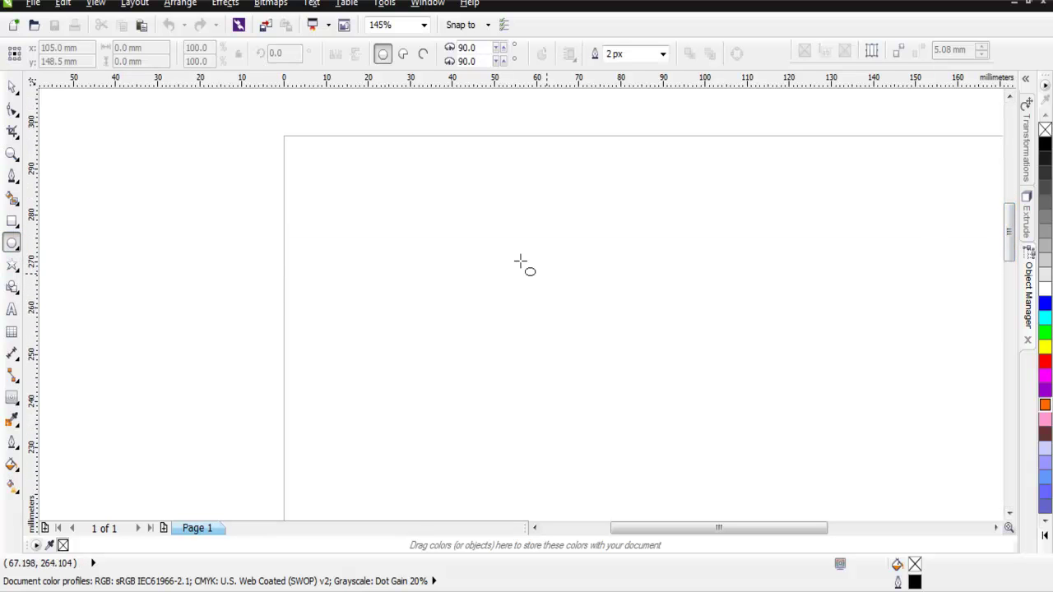
{"action": "left_click_drag", "start_coordinate": [440, 228], "coordinate": [643, 445]}
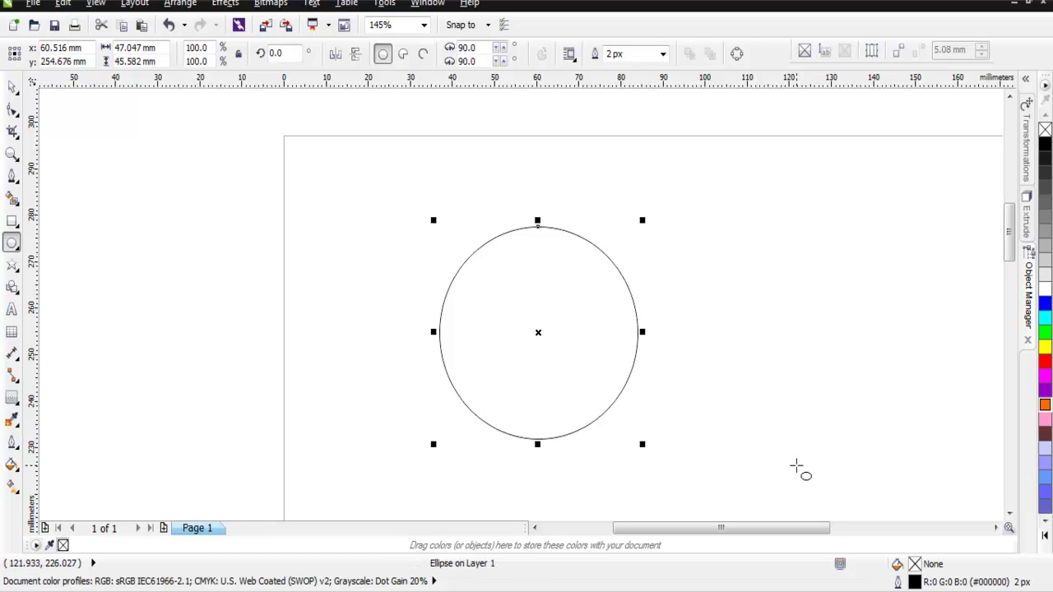
{"action": "left_click", "coordinate": [1044, 391]}
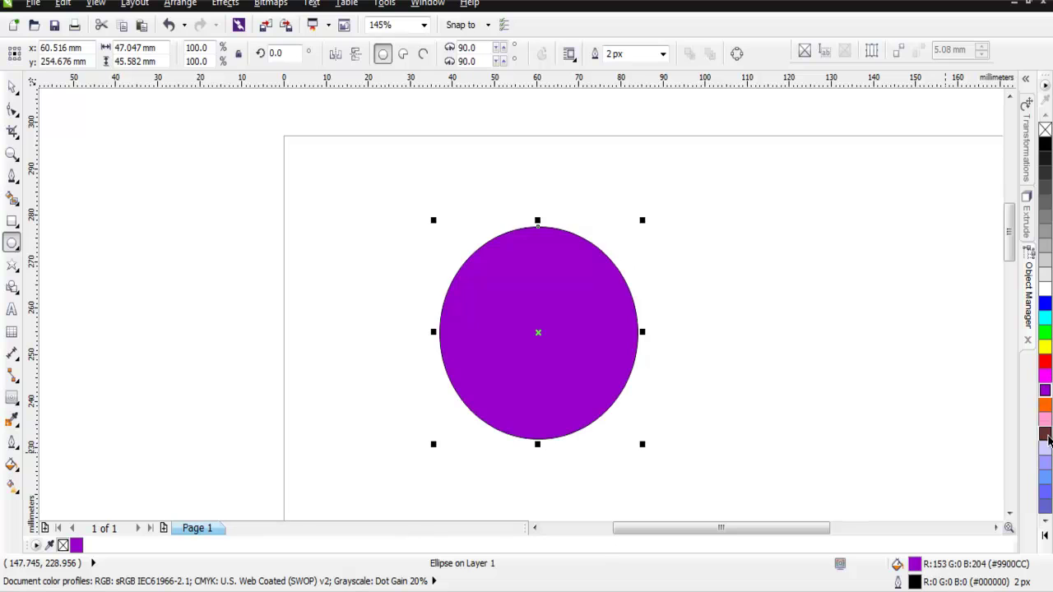
Step: Give the purple circle a magenta outline
{"action": "left_click", "coordinate": [11, 86]}
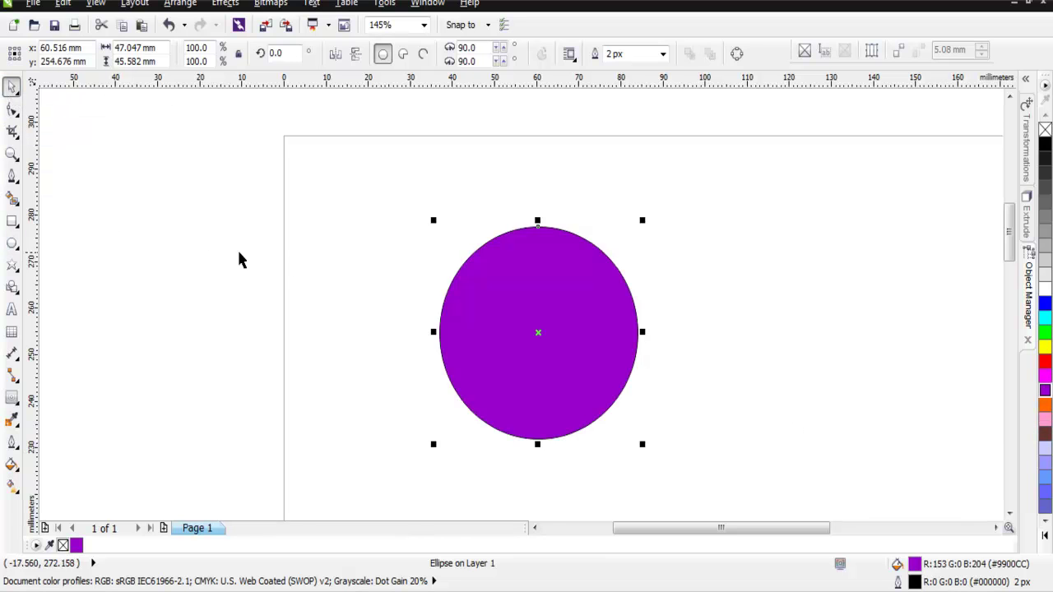
{"action": "left_click", "coordinate": [362, 271]}
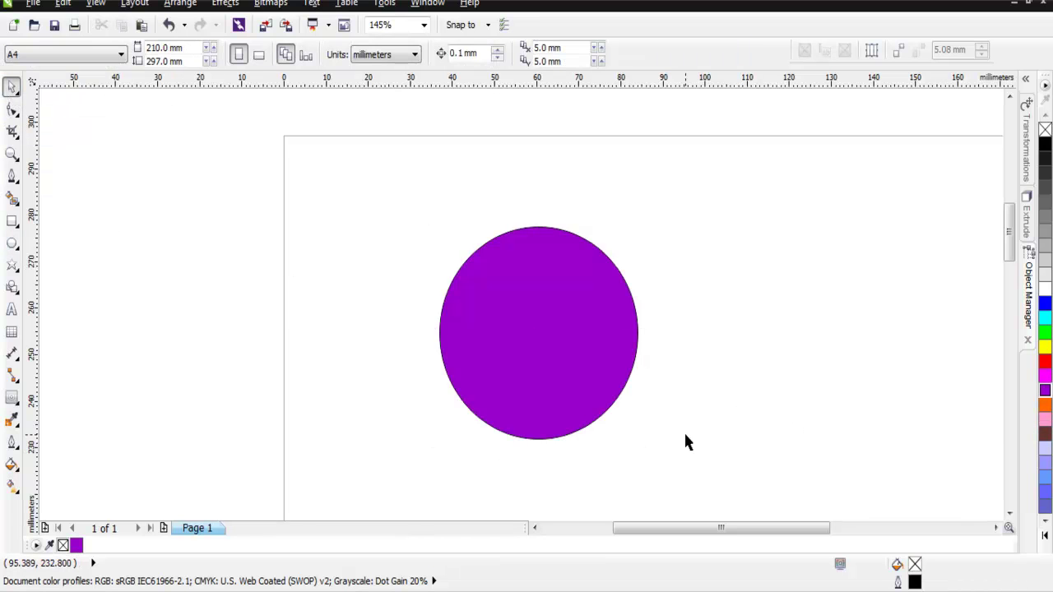
{"action": "left_click", "coordinate": [1043, 377]}
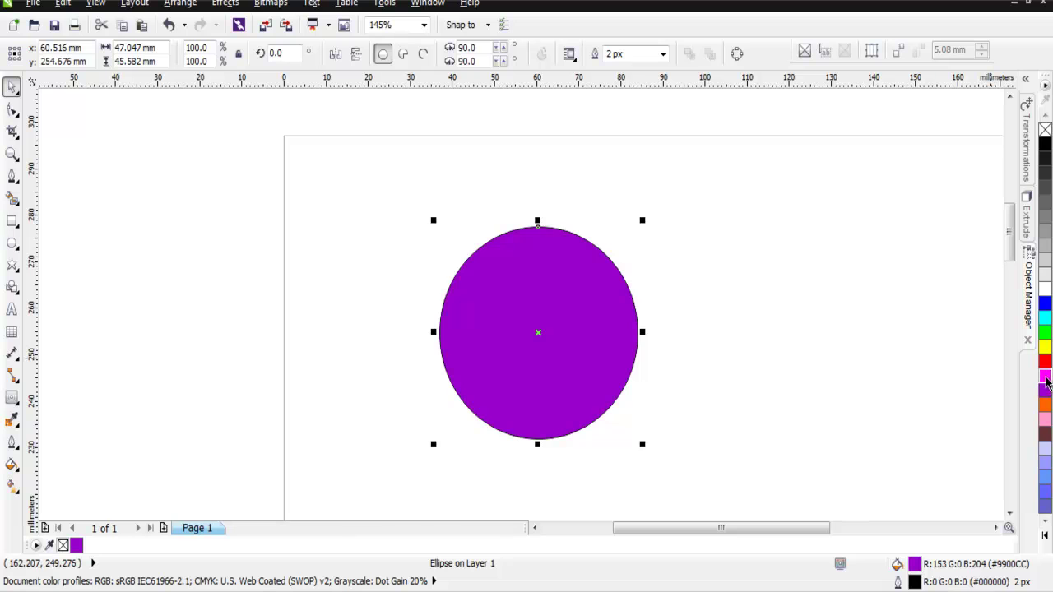
{"action": "right_click", "coordinate": [1045, 378]}
{"action": "left_click", "coordinate": [141, 212]}
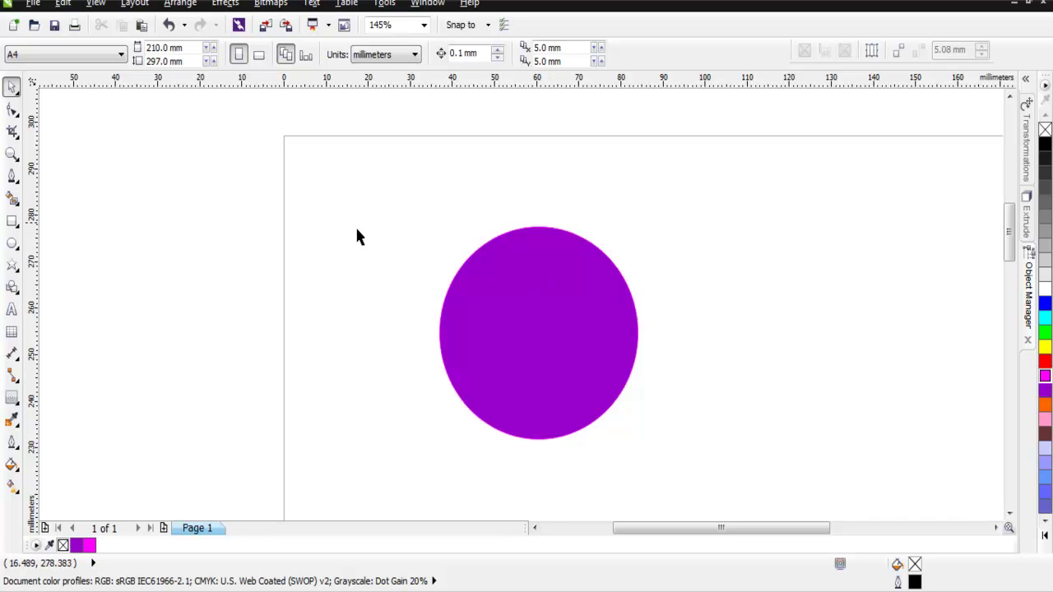
Step: Draw a small pink (#FF0066) circle overlapping the purple circle's upper left
{"action": "left_click", "coordinate": [11, 243]}
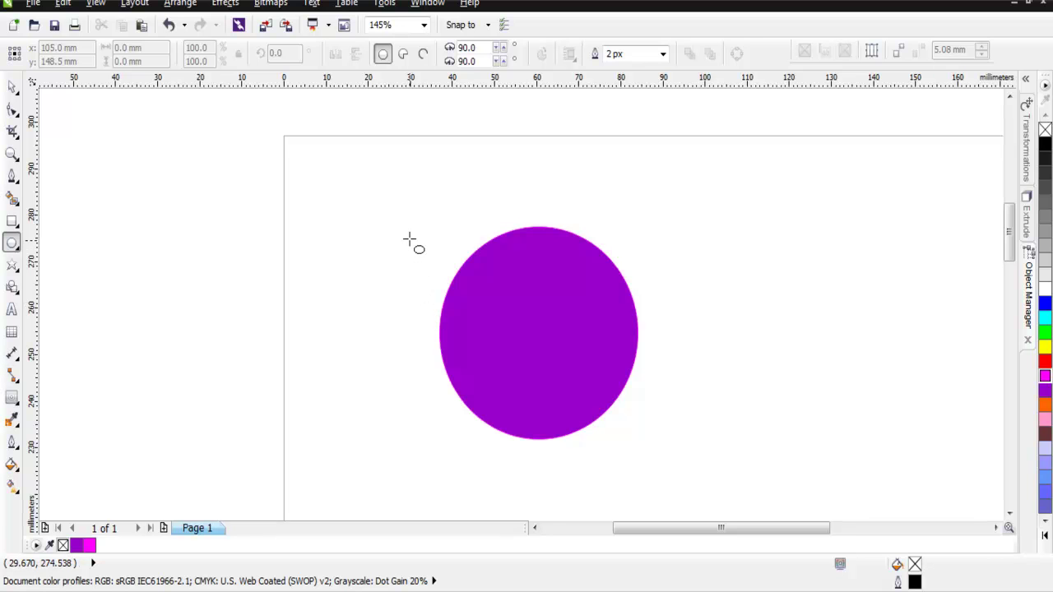
{"action": "left_click_drag", "start_coordinate": [410, 238], "coordinate": [495, 329]}
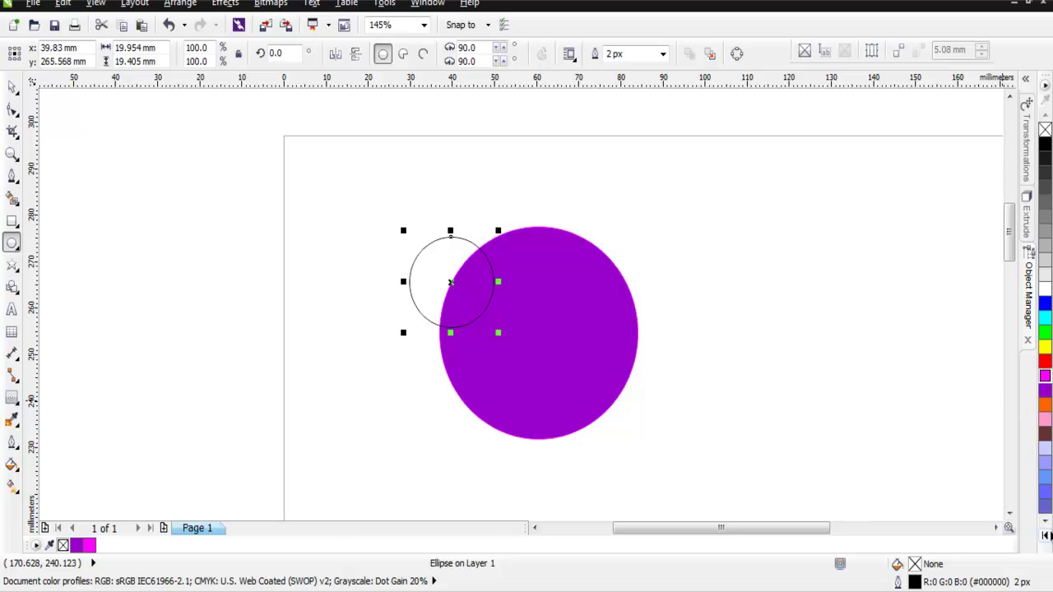
{"action": "left_click", "coordinate": [1045, 535]}
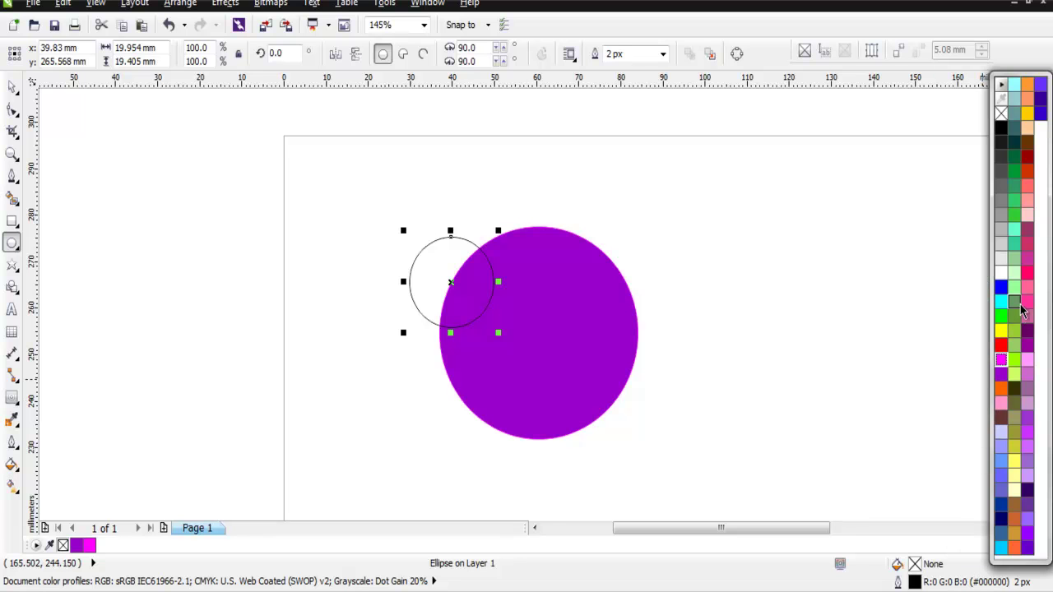
{"action": "left_click", "coordinate": [1028, 275]}
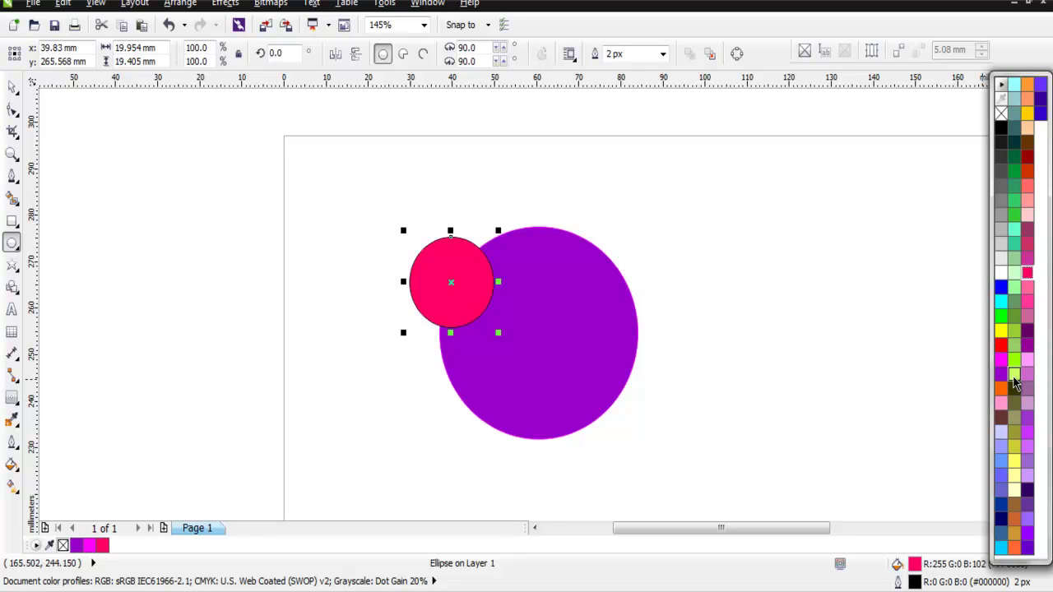
Step: Give the pink circle a pale pink (#FFCCCC) outline
{"action": "left_click", "coordinate": [12, 85]}
{"action": "left_click", "coordinate": [320, 393]}
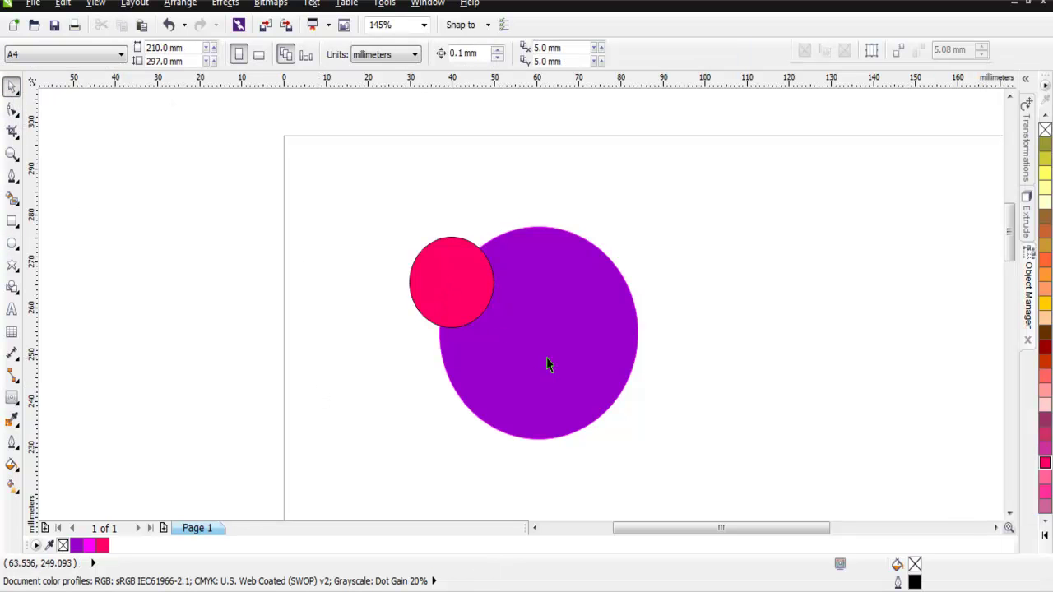
{"action": "left_click", "coordinate": [432, 285]}
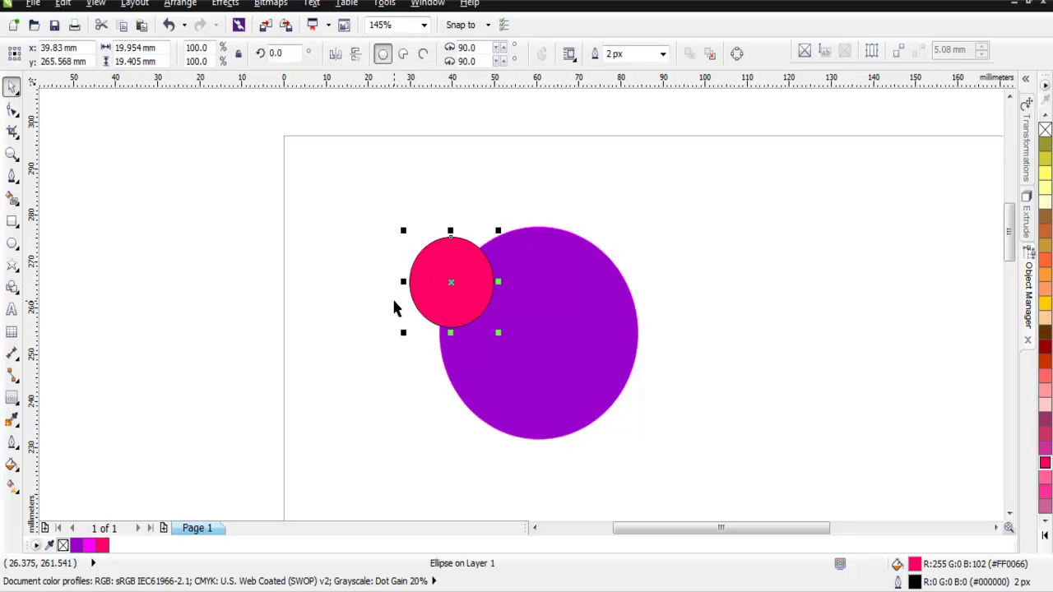
{"action": "right_click", "coordinate": [1046, 408]}
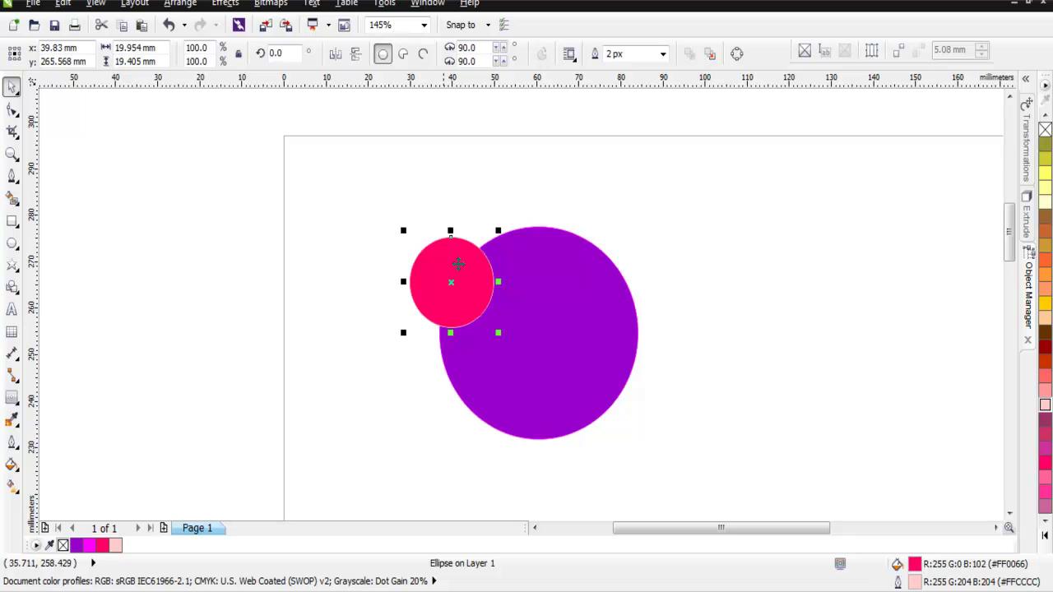
{"action": "left_click", "coordinate": [746, 333]}
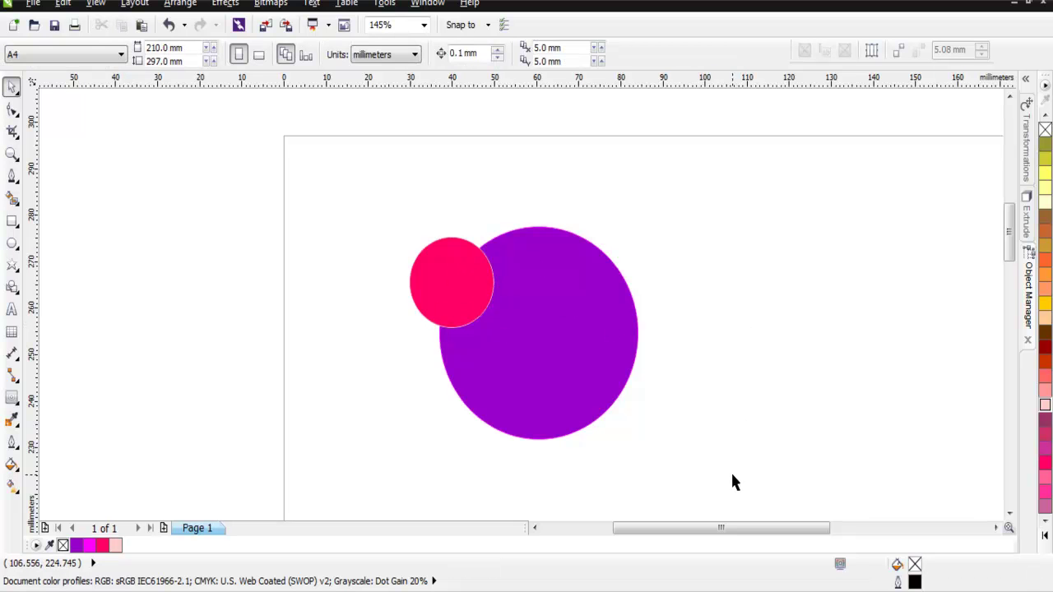
Step: Marquee-select both the purple and pink circles
{"action": "left_click_drag", "start_coordinate": [670, 444], "coordinate": [357, 197]}
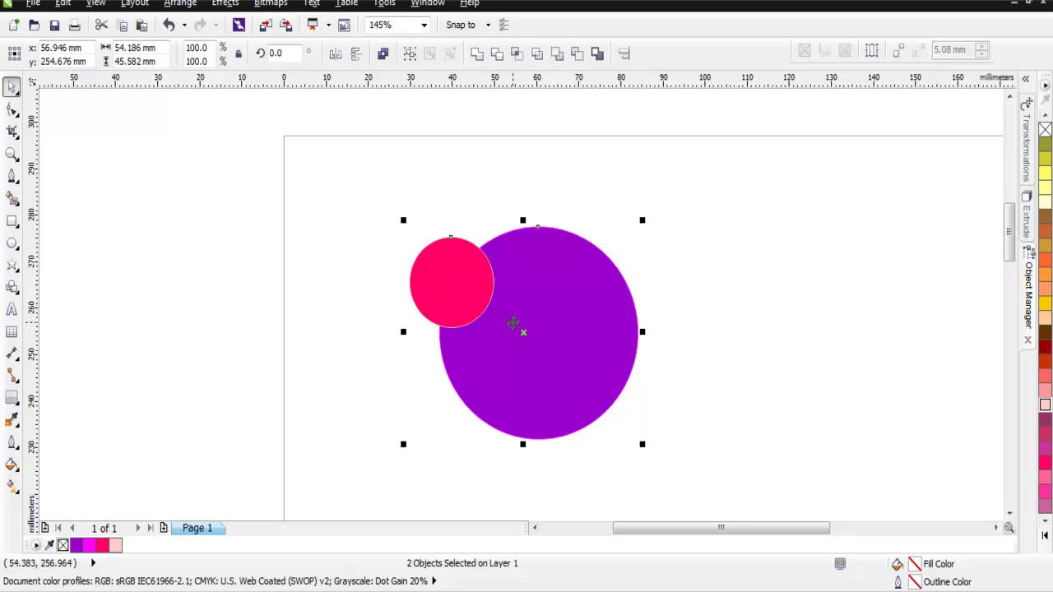
Step: Weld the two circles into one purple curve shape and check the result
{"action": "left_click", "coordinate": [477, 56]}
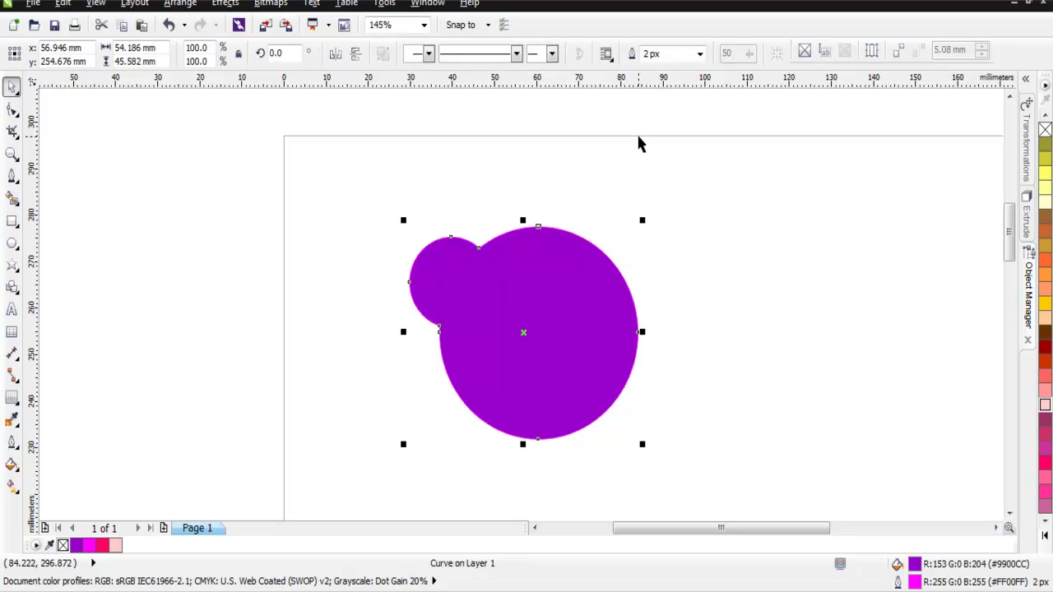
{"action": "left_click", "coordinate": [711, 208]}
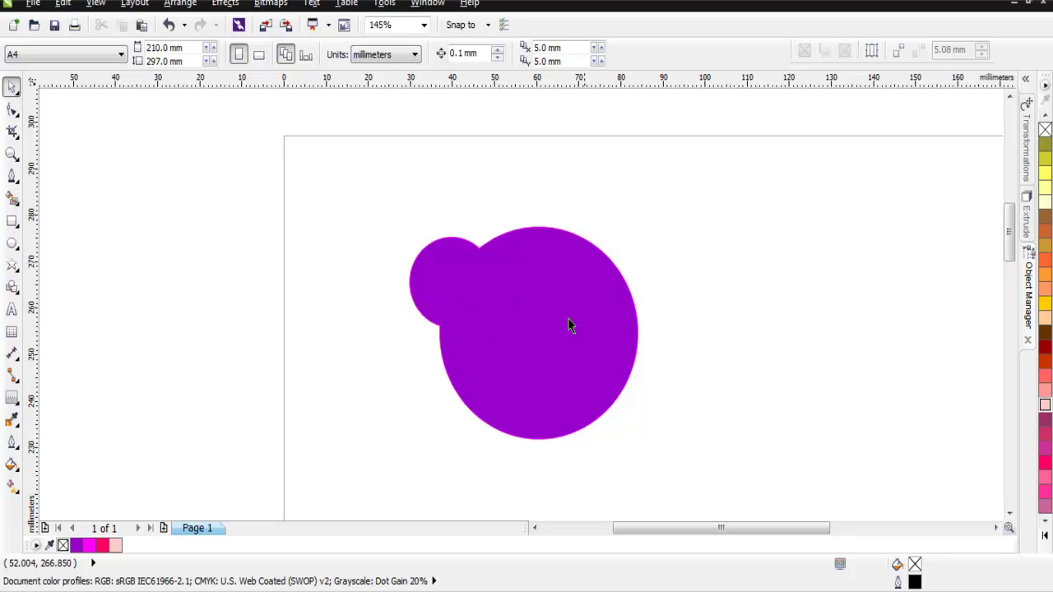
{"action": "left_click_drag", "start_coordinate": [382, 207], "coordinate": [670, 460]}
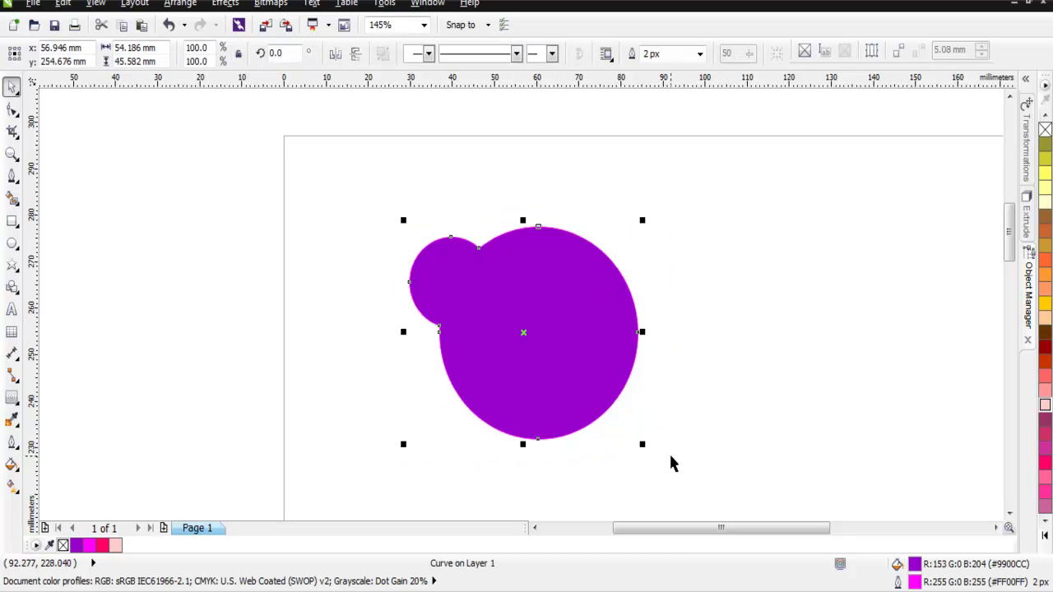
{"action": "left_click", "coordinate": [704, 373]}
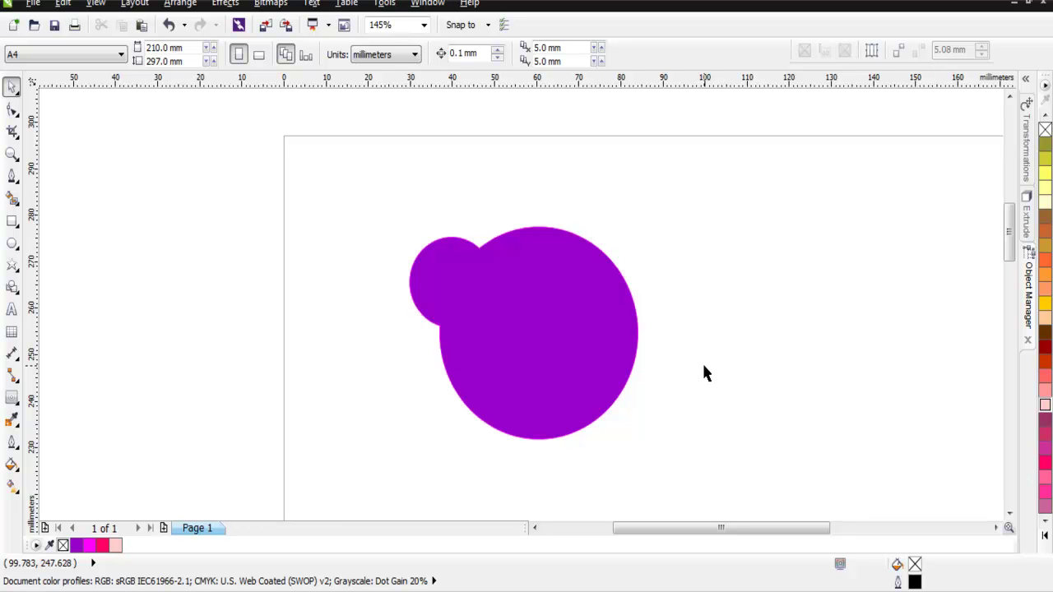
Step: Undo the weld, reselect both circles and trim the purple circle with the pink one
{"action": "key", "text": "ctrl+z"}
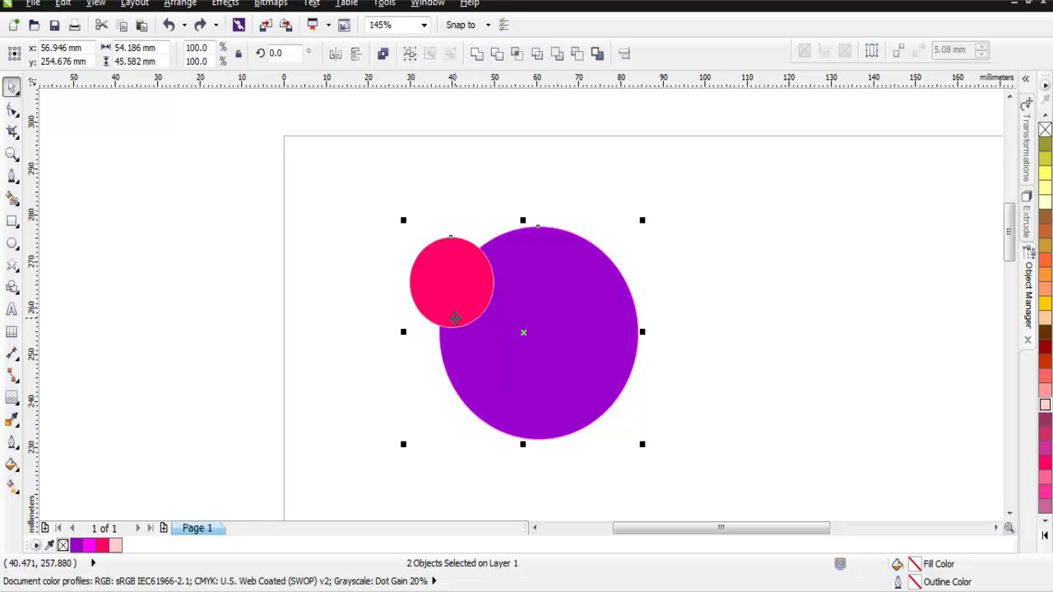
{"action": "left_click", "coordinate": [735, 319]}
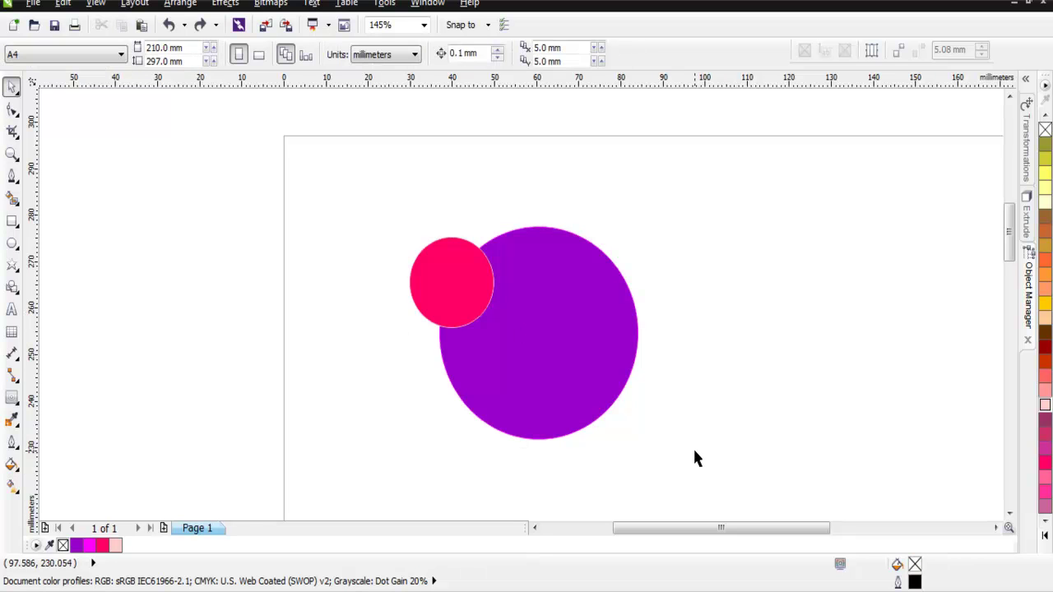
{"action": "left_click_drag", "start_coordinate": [692, 456], "coordinate": [375, 200]}
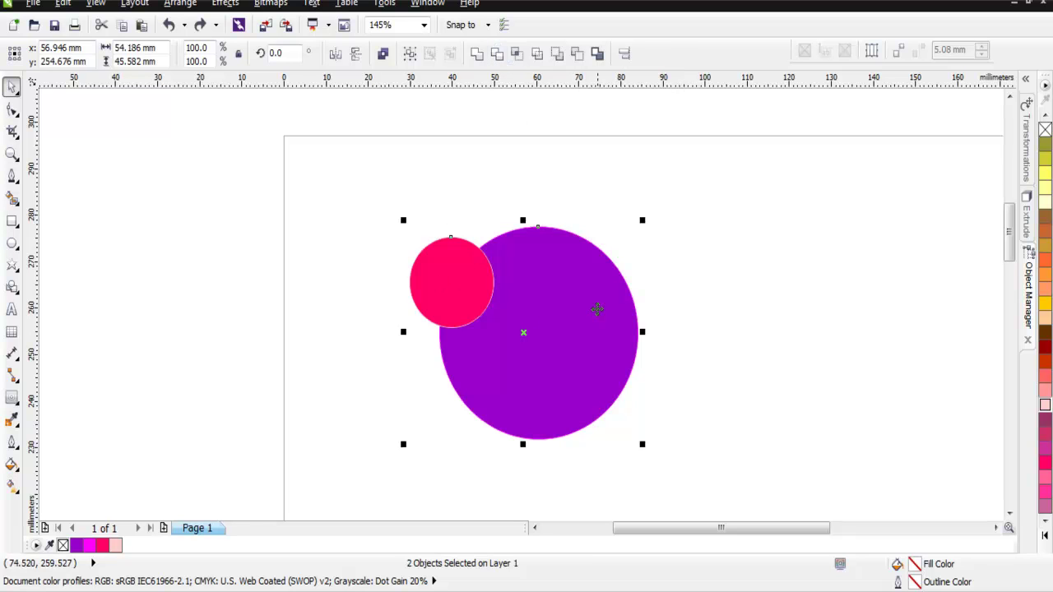
{"action": "left_click", "coordinate": [499, 55]}
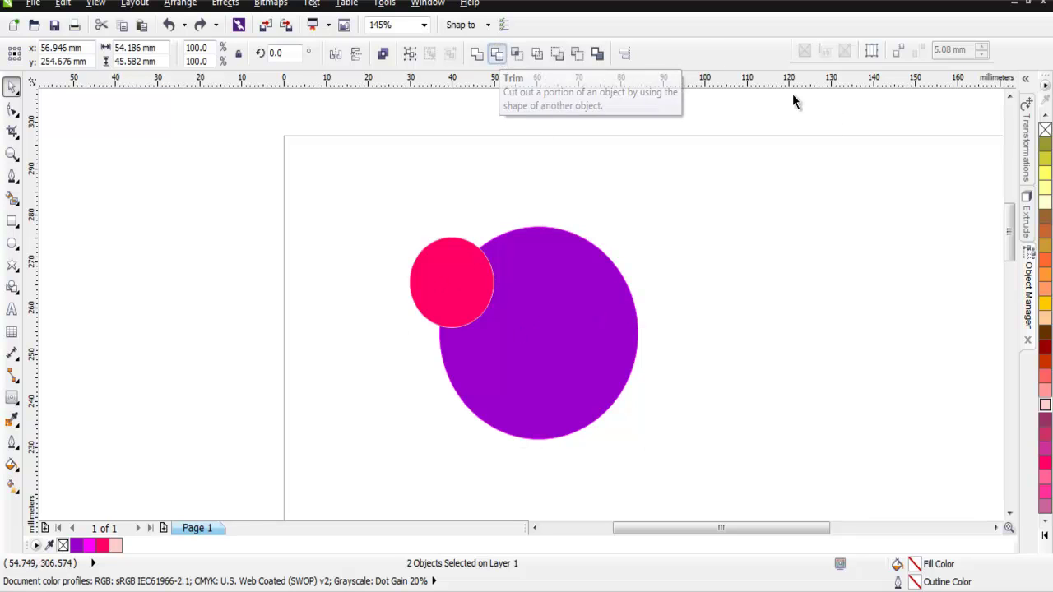
Step: Drag the pink circle aside to reveal the curved notch cut into the purple circle
{"action": "left_click", "coordinate": [451, 285], "text": "shift"}
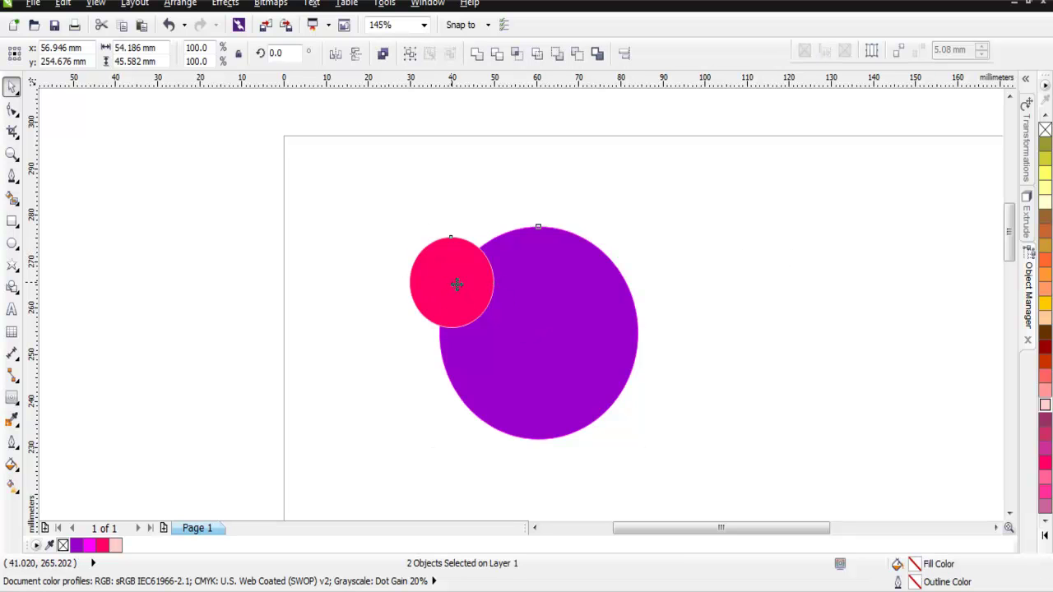
{"action": "mouse_move", "coordinate": [456, 284]}
{"action": "left_mouse_down"}
{"action": "mouse_move", "coordinate": [402, 272]}
{"action": "mouse_move", "coordinate": [463, 293]}
{"action": "left_mouse_up"}
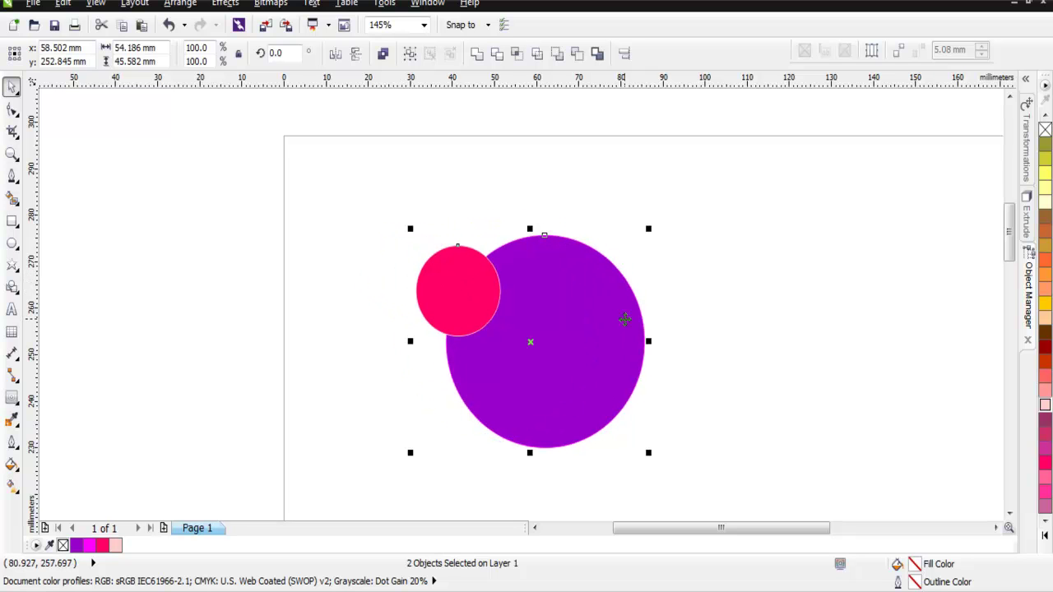
{"action": "left_click", "coordinate": [707, 298]}
{"action": "left_click", "coordinate": [458, 291]}
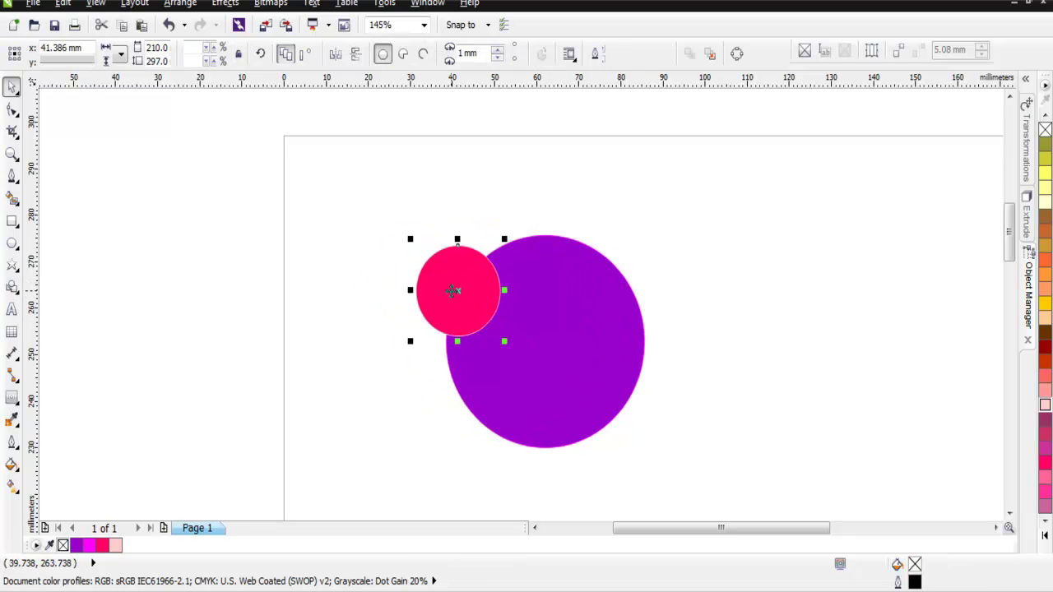
{"action": "left_click_drag", "start_coordinate": [457, 292], "coordinate": [379, 255]}
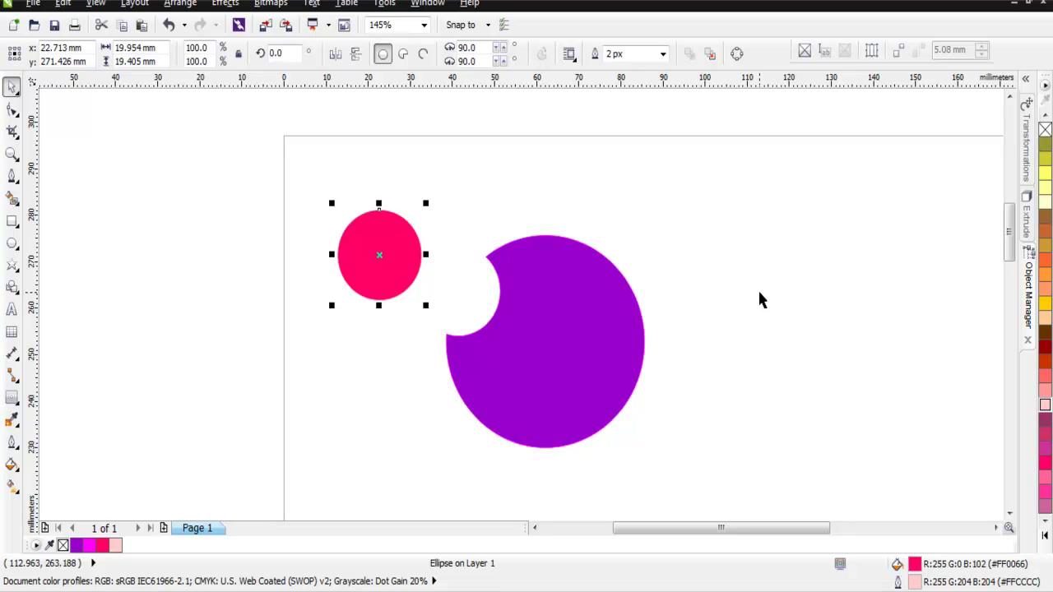
{"action": "left_click_drag", "start_coordinate": [376, 254], "coordinate": [379, 255]}
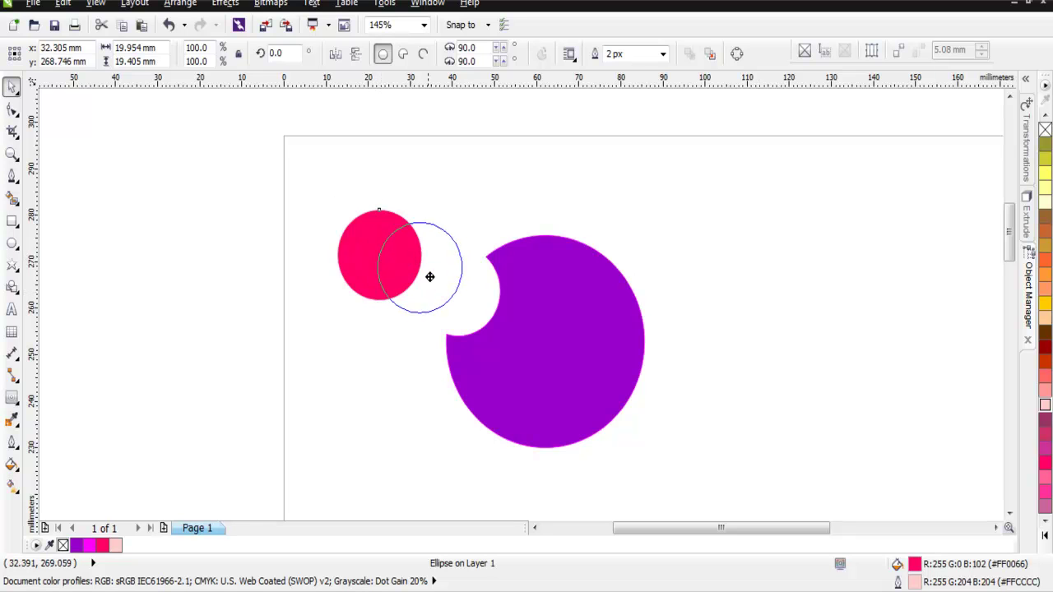
{"action": "left_click_drag", "start_coordinate": [430, 277], "coordinate": [445, 282]}
{"action": "left_click", "coordinate": [671, 207]}
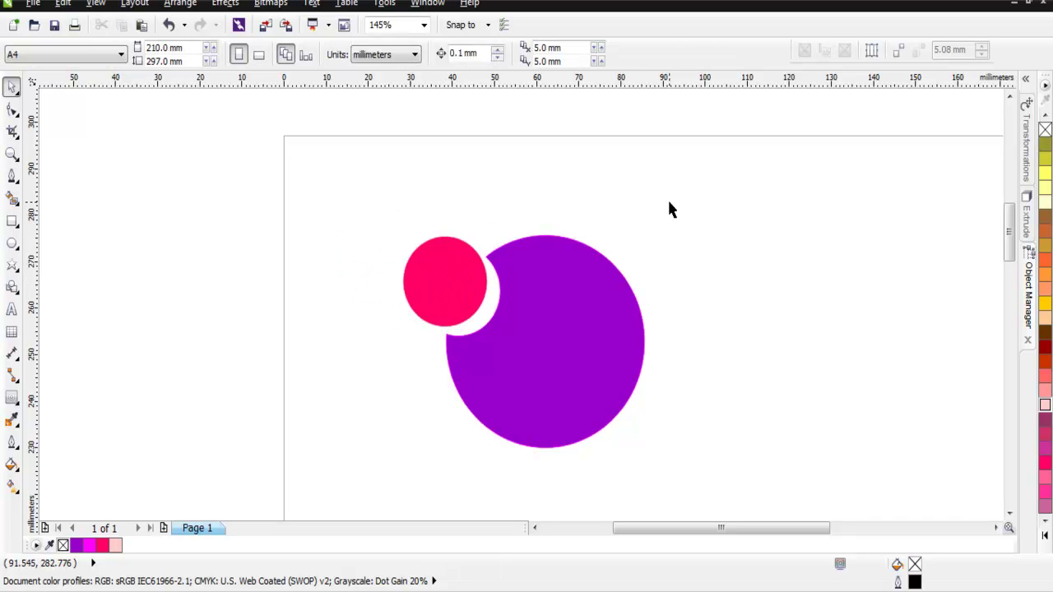
{"action": "left_click", "coordinate": [445, 280]}
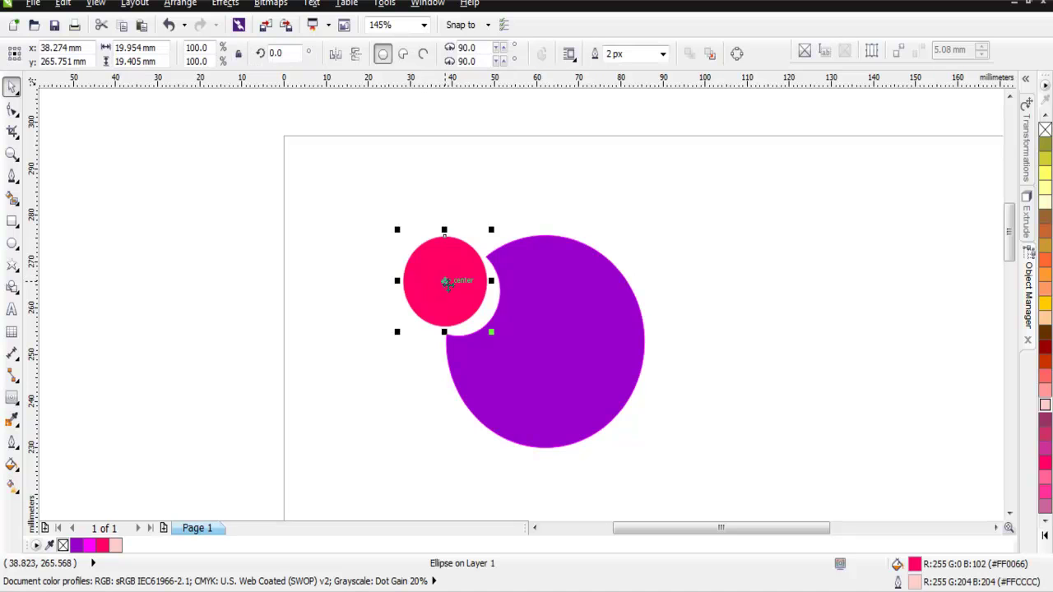
{"action": "mouse_move", "coordinate": [435, 277]}
{"action": "left_mouse_down"}
{"action": "mouse_move", "coordinate": [447, 287]}
{"action": "mouse_move", "coordinate": [434, 278]}
{"action": "left_mouse_up"}
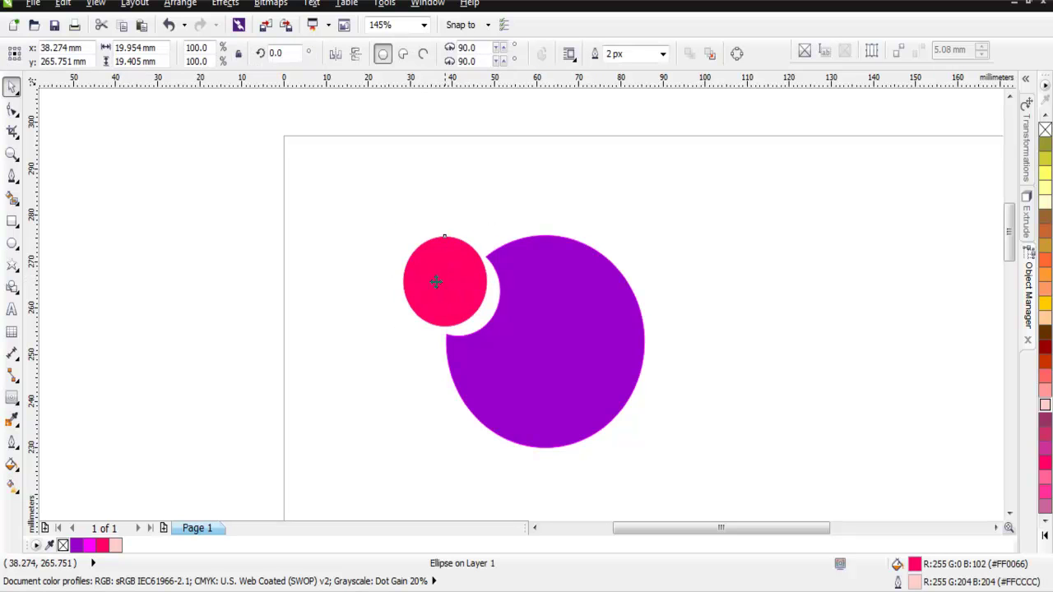
{"action": "left_click", "coordinate": [509, 221]}
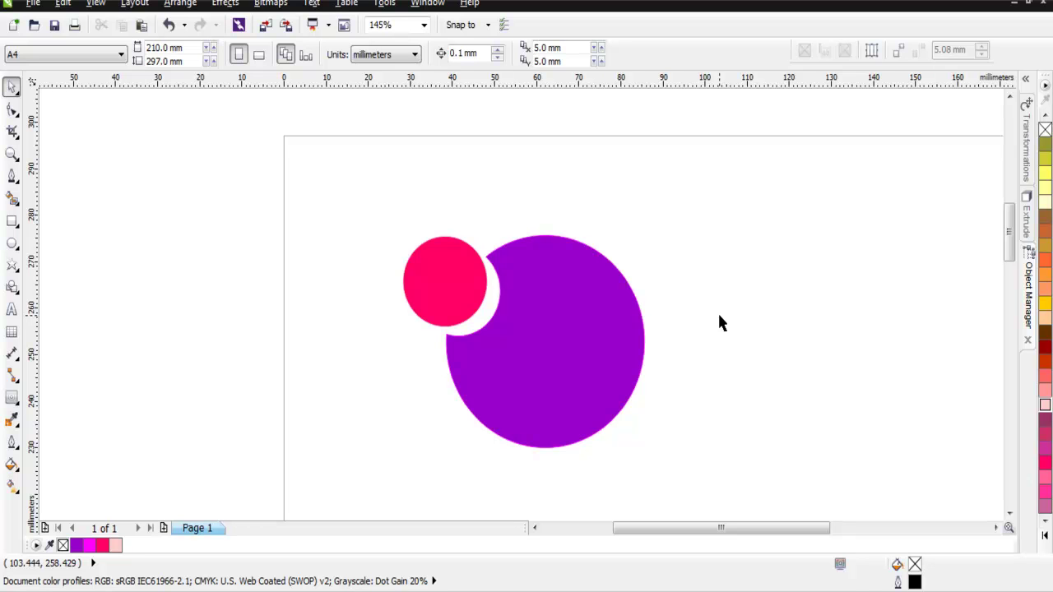
Step: Undo the trim to restore the full purple circle and select both circles
{"action": "key", "text": "ctrl+z"}
{"action": "key", "text": "ctrl+z"}
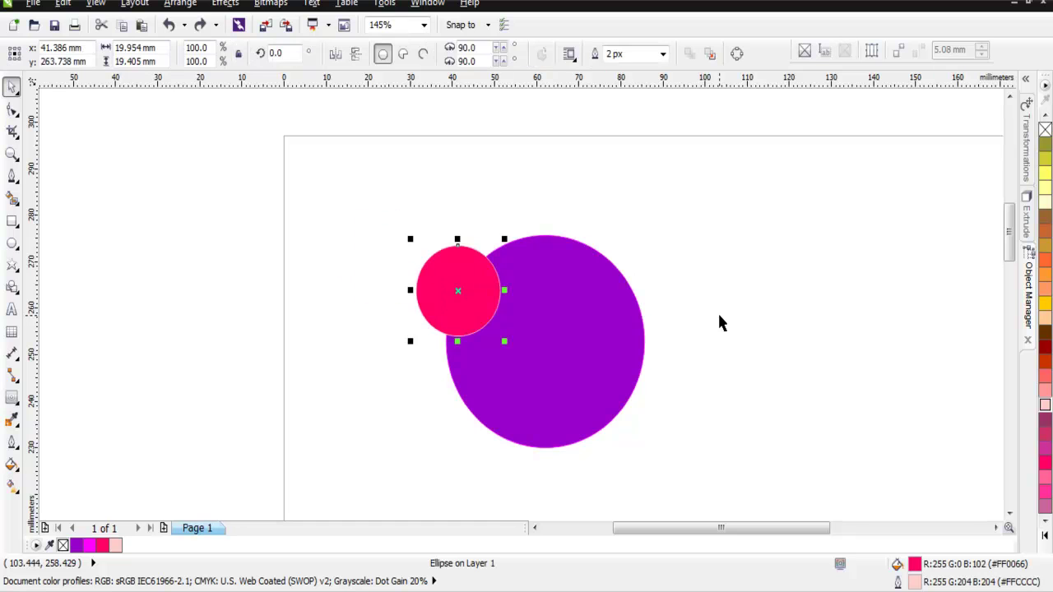
{"action": "left_click", "coordinate": [718, 324]}
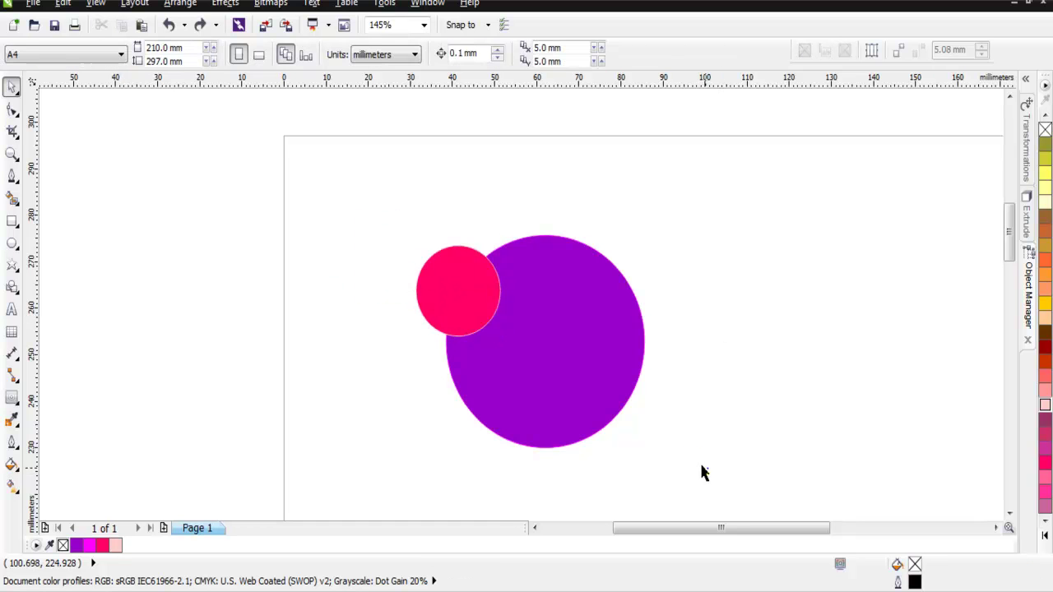
{"action": "left_click_drag", "start_coordinate": [706, 470], "coordinate": [357, 197]}
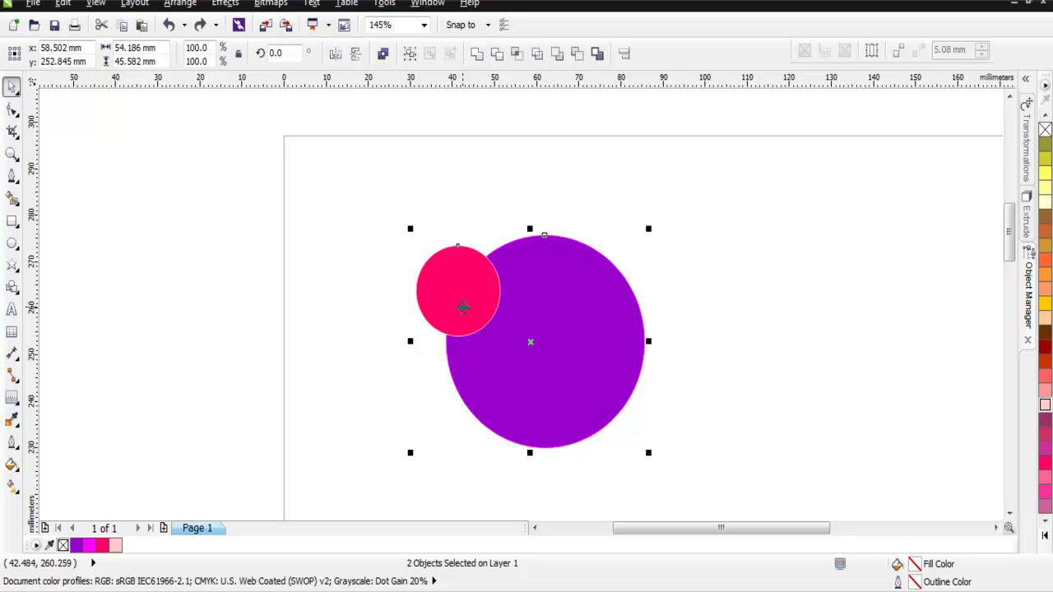
{"action": "left_click_drag", "start_coordinate": [349, 179], "coordinate": [658, 461]}
{"action": "scroll", "coordinate": [715, 510], "scroll_direction": "down", "scroll_amount": 1}
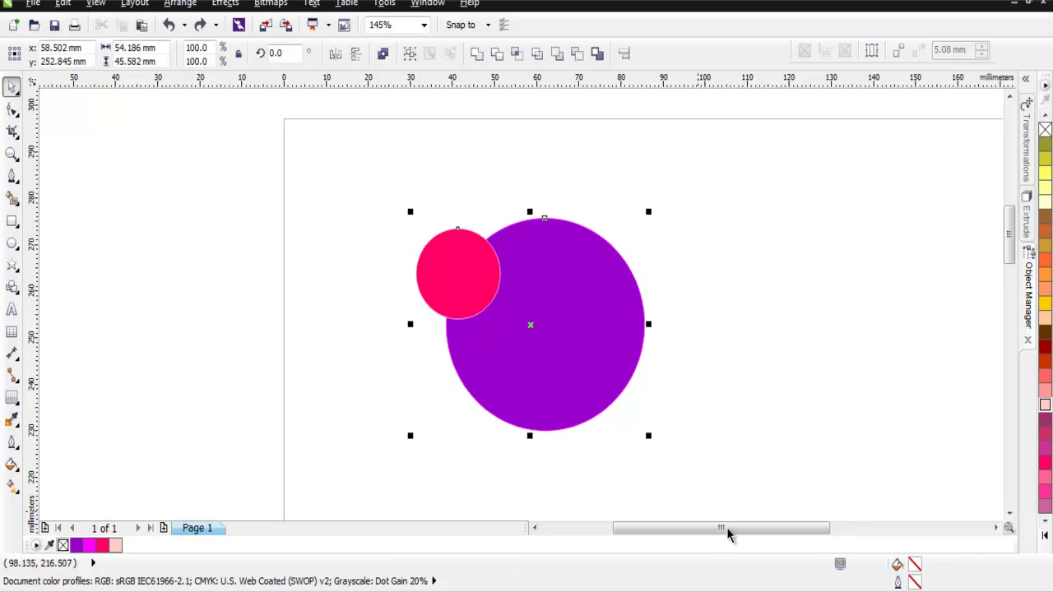
Step: Attempt Intersect, dismiss the error, then delete both circles from the page
{"action": "left_click", "coordinate": [517, 54]}
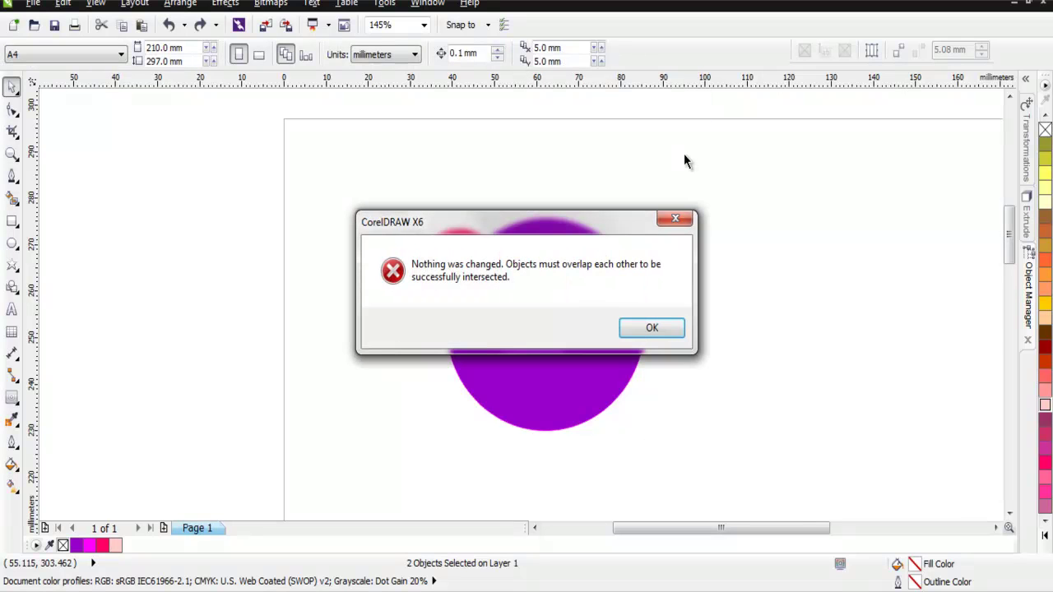
{"action": "left_click", "coordinate": [652, 328]}
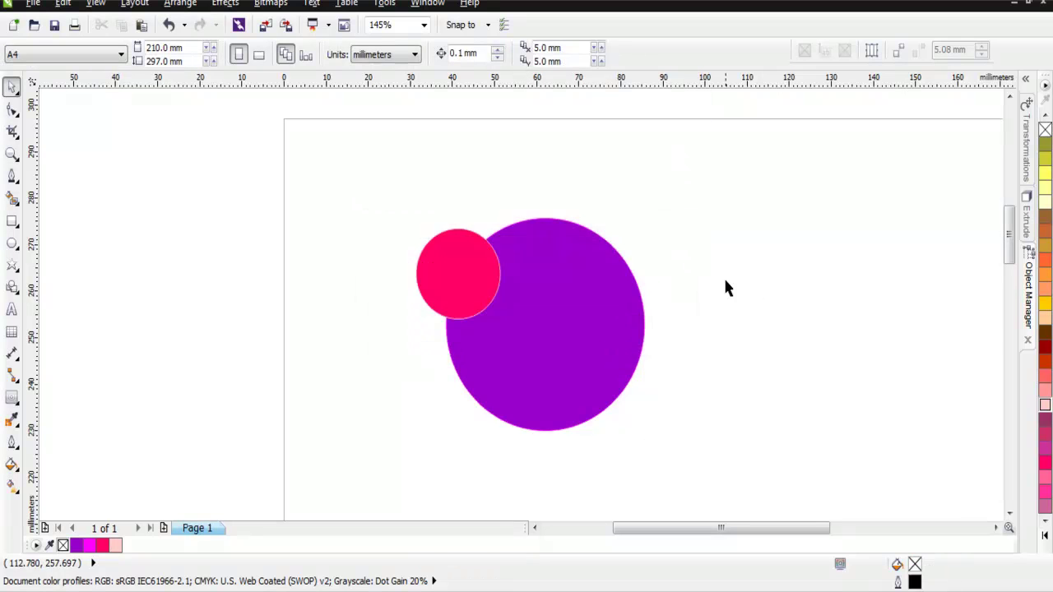
{"action": "key", "text": "ctrl+a"}
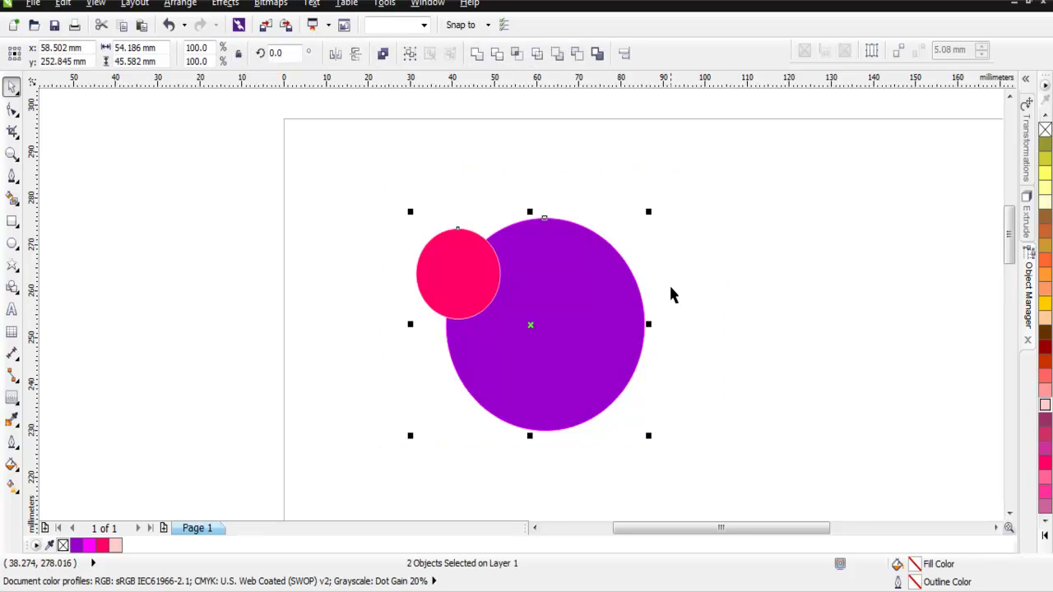
{"action": "key", "text": "Delete"}
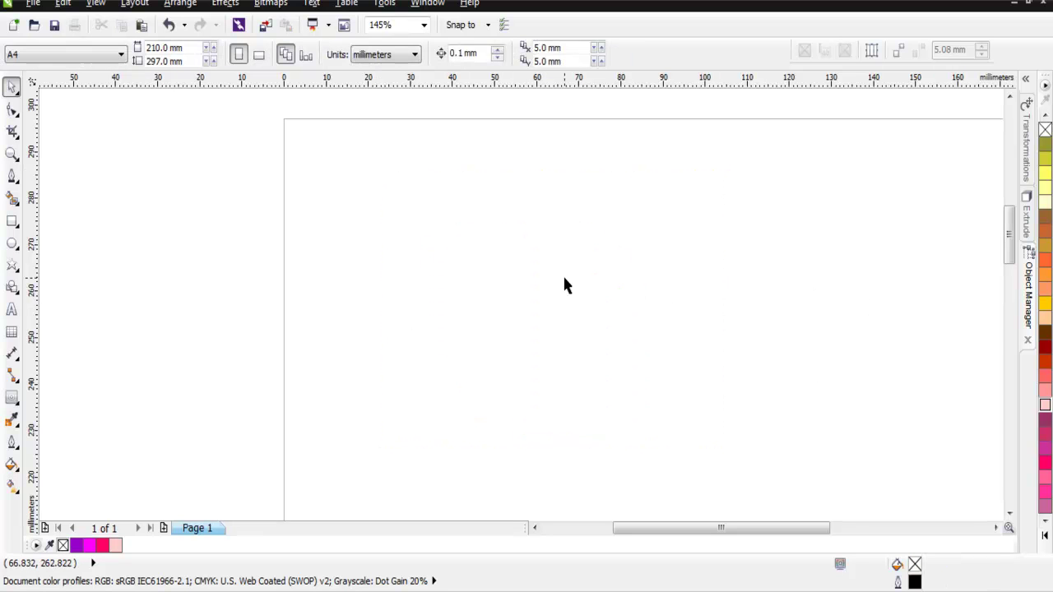
Step: Draw a purple-filled circle right of the page centre
{"action": "left_click", "coordinate": [13, 244]}
{"action": "left_click_drag", "start_coordinate": [522, 237], "coordinate": [682, 400]}
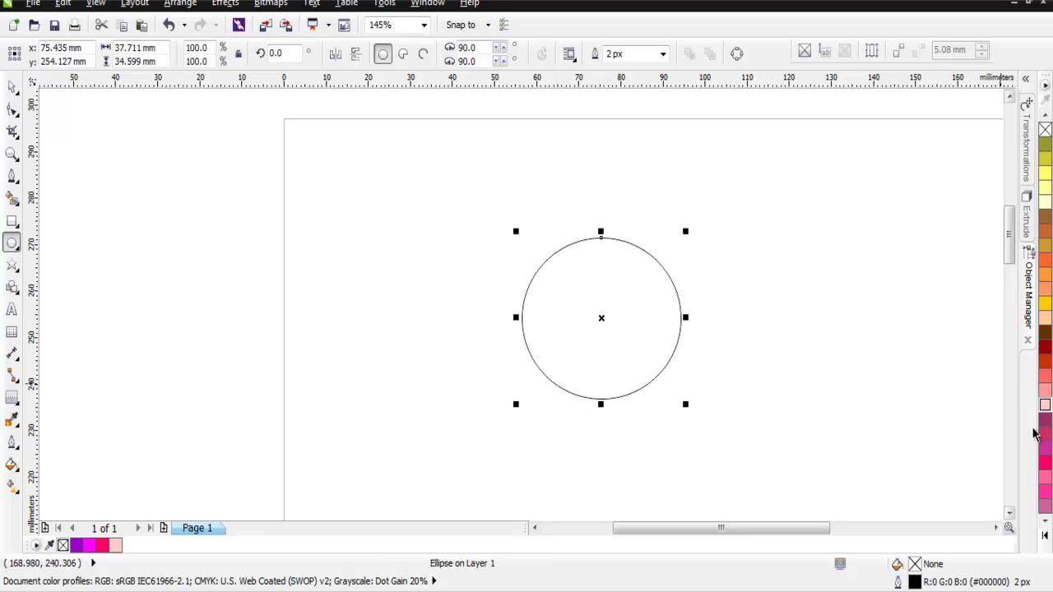
{"action": "left_click", "coordinate": [1043, 537]}
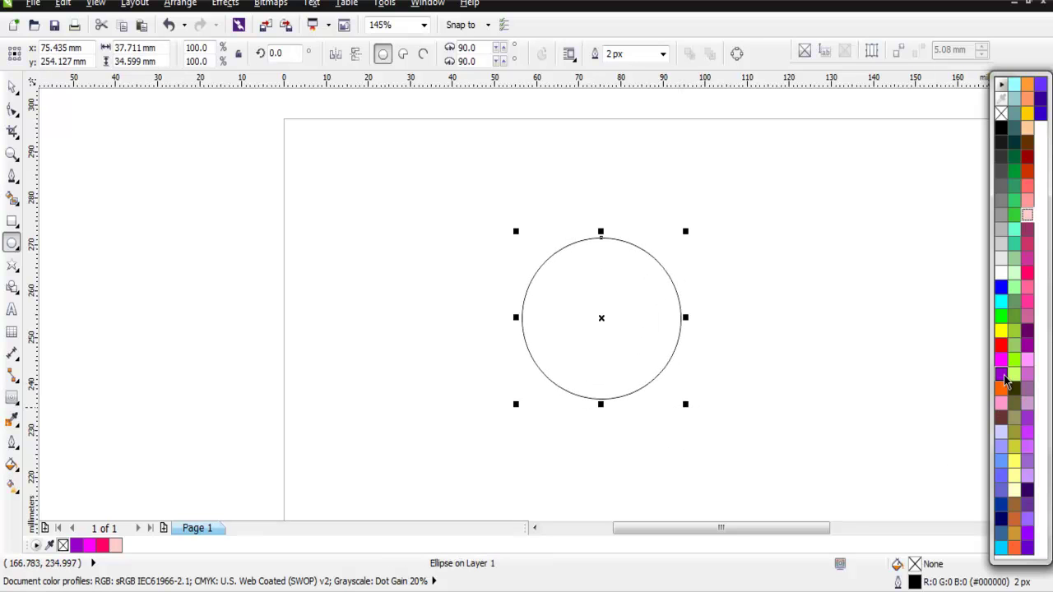
{"action": "left_click", "coordinate": [1001, 375]}
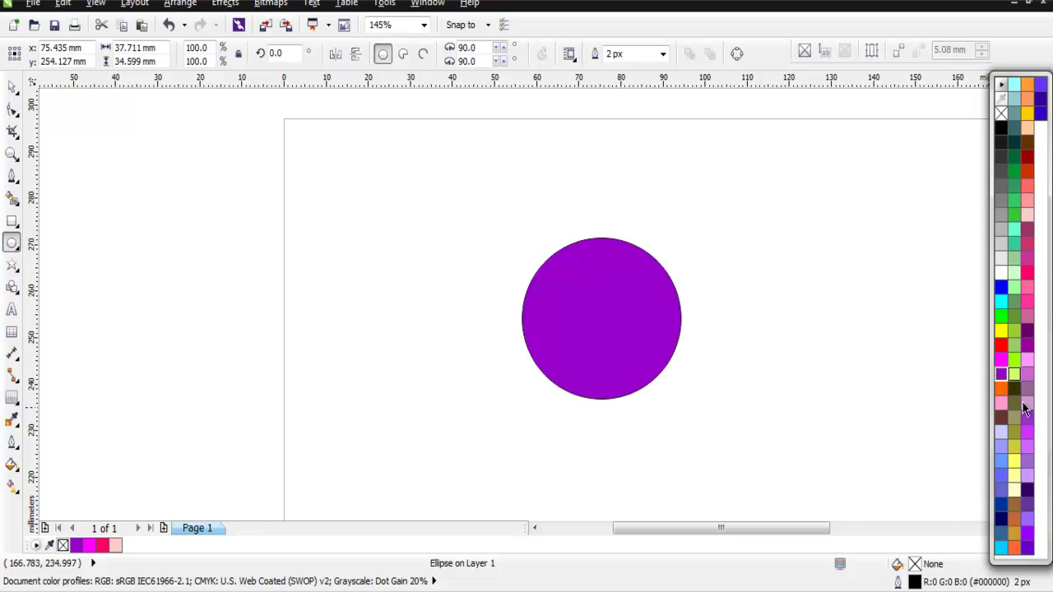
{"action": "left_click", "coordinate": [11, 86]}
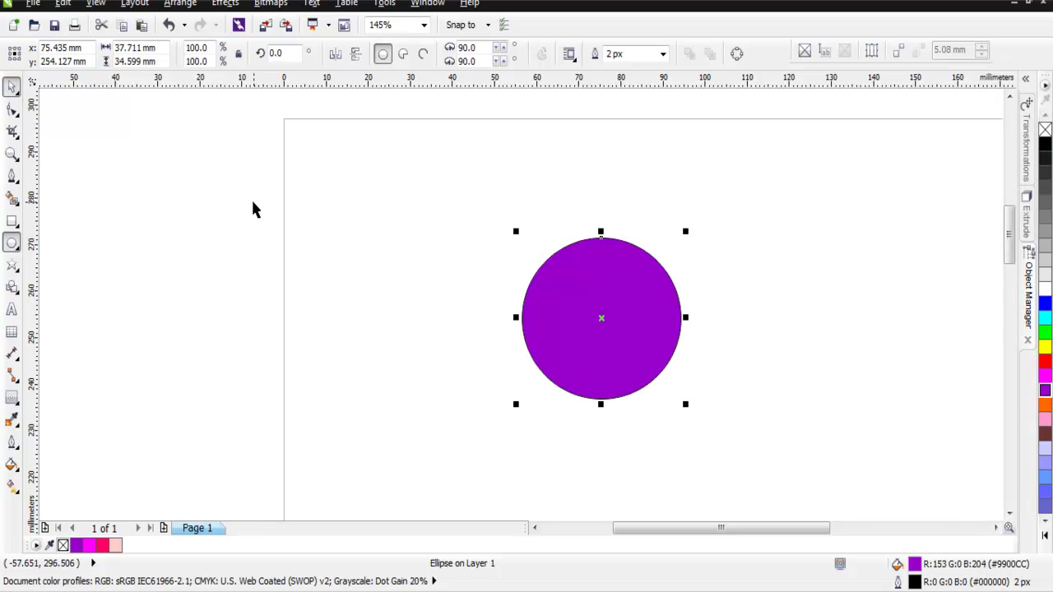
Step: Add a flat orange (#FF6600) ellipse across the circle's middle and select both shapes
{"action": "left_click", "coordinate": [12, 243]}
{"action": "left_click", "coordinate": [352, 255]}
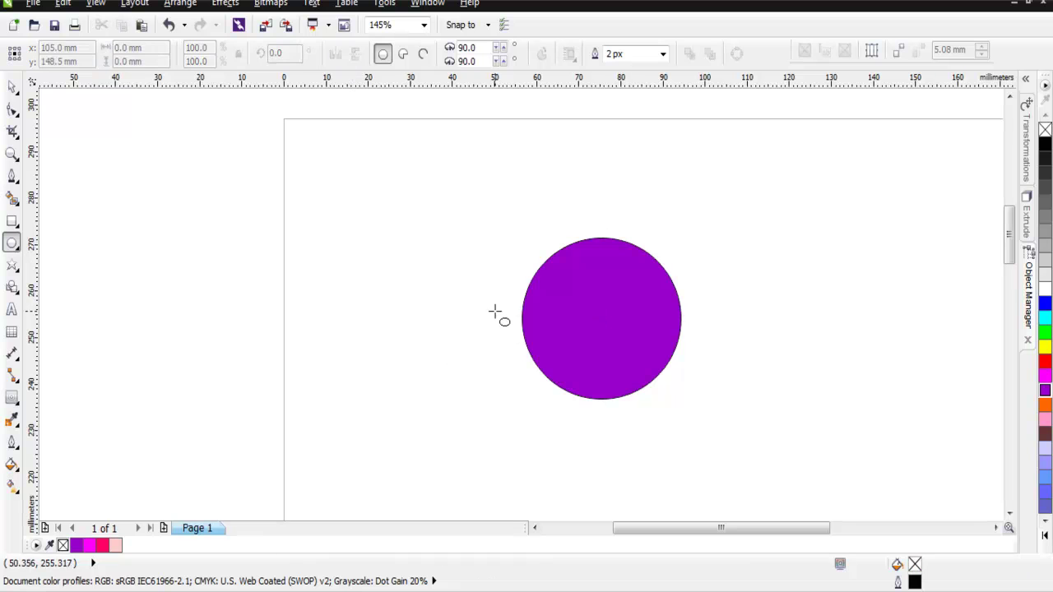
{"action": "left_click_drag", "start_coordinate": [499, 289], "coordinate": [710, 341]}
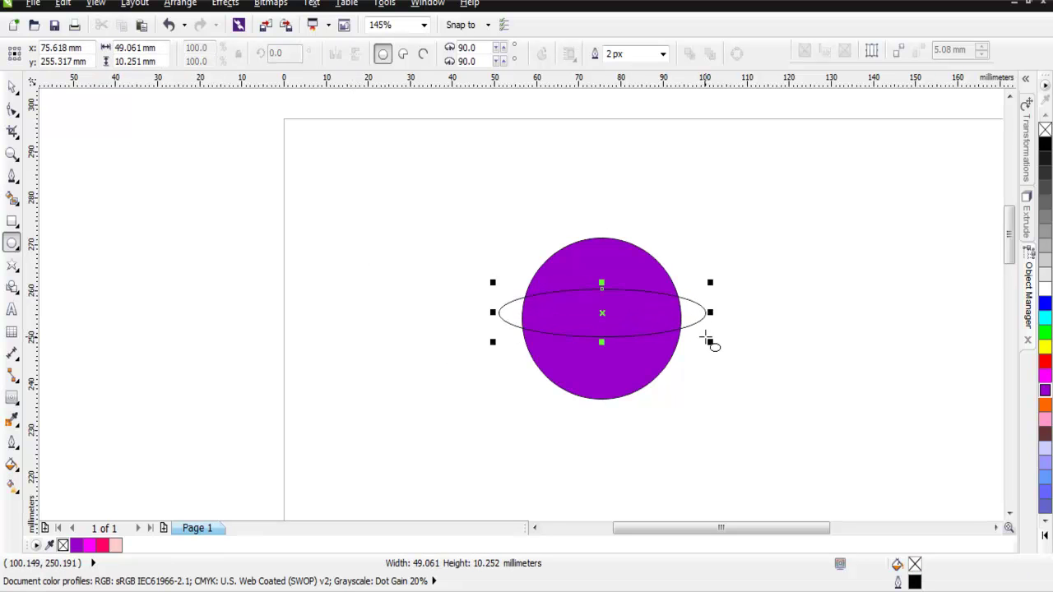
{"action": "left_click", "coordinate": [1044, 404]}
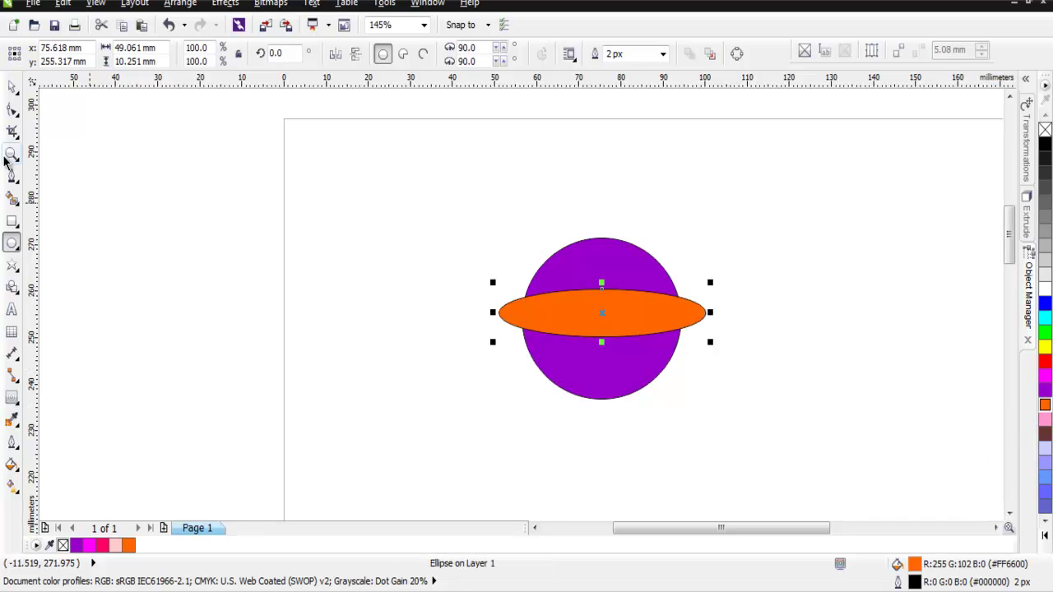
{"action": "left_click", "coordinate": [10, 87]}
{"action": "left_click_drag", "start_coordinate": [455, 188], "coordinate": [766, 444]}
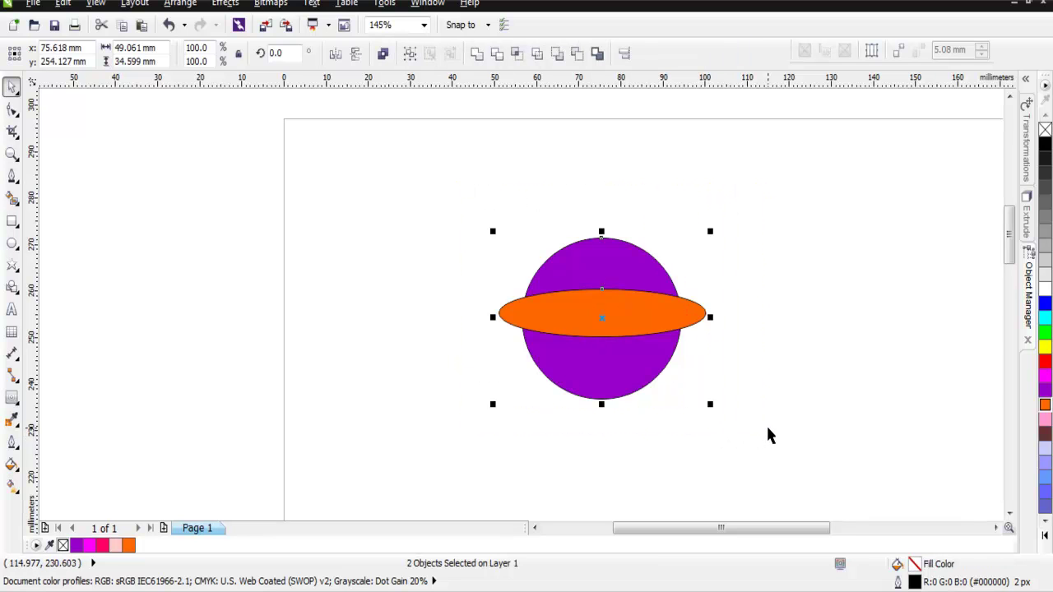
Step: Intersect the circle and ellipse and move the lens-shaped overlap piece above the circle
{"action": "left_click", "coordinate": [517, 54]}
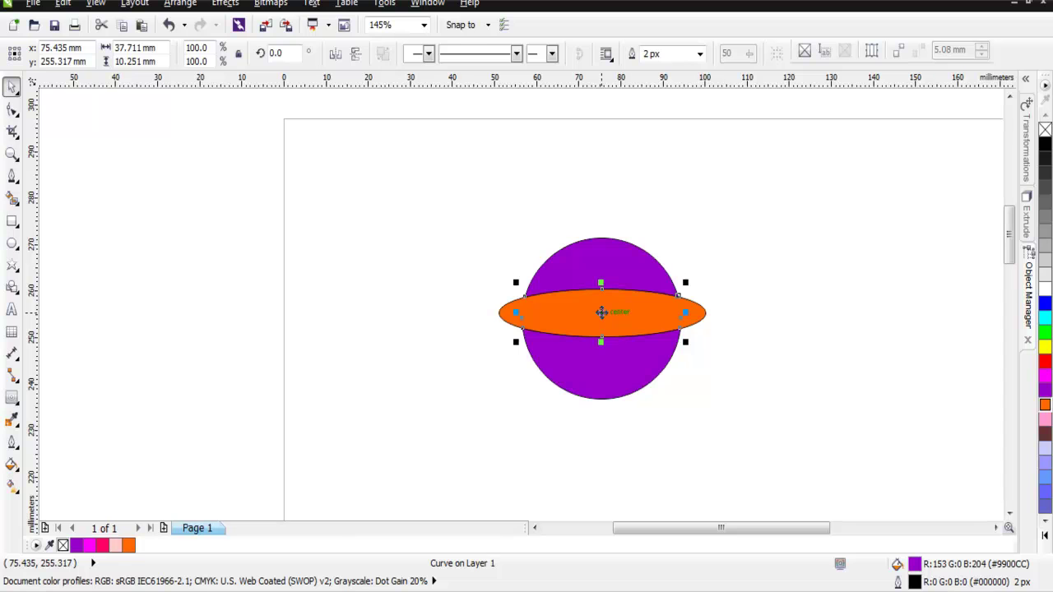
{"action": "key", "text": "Escape"}
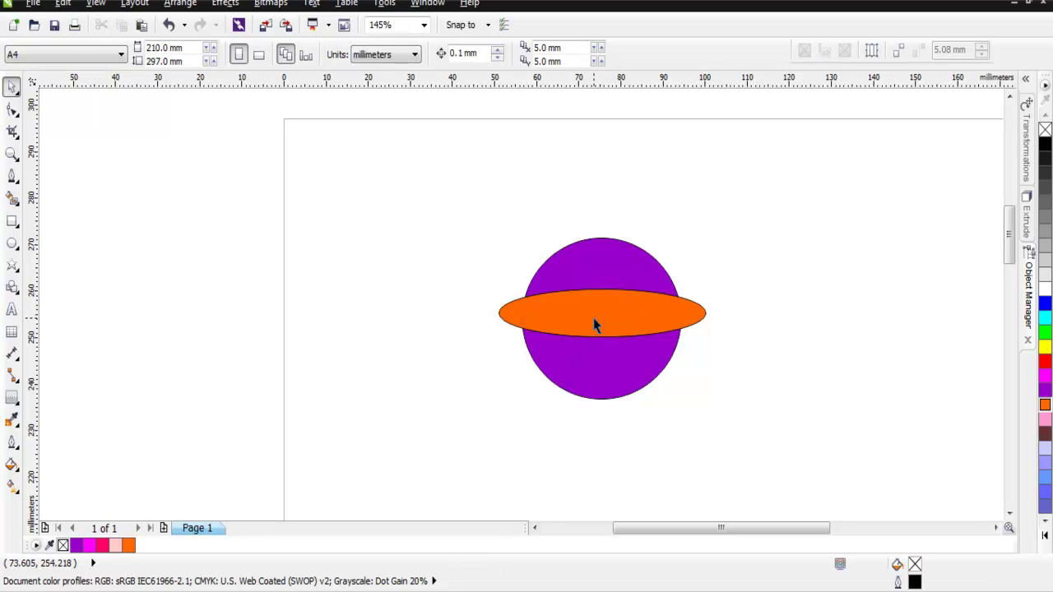
{"action": "left_click_drag", "start_coordinate": [501, 198], "coordinate": [732, 409]}
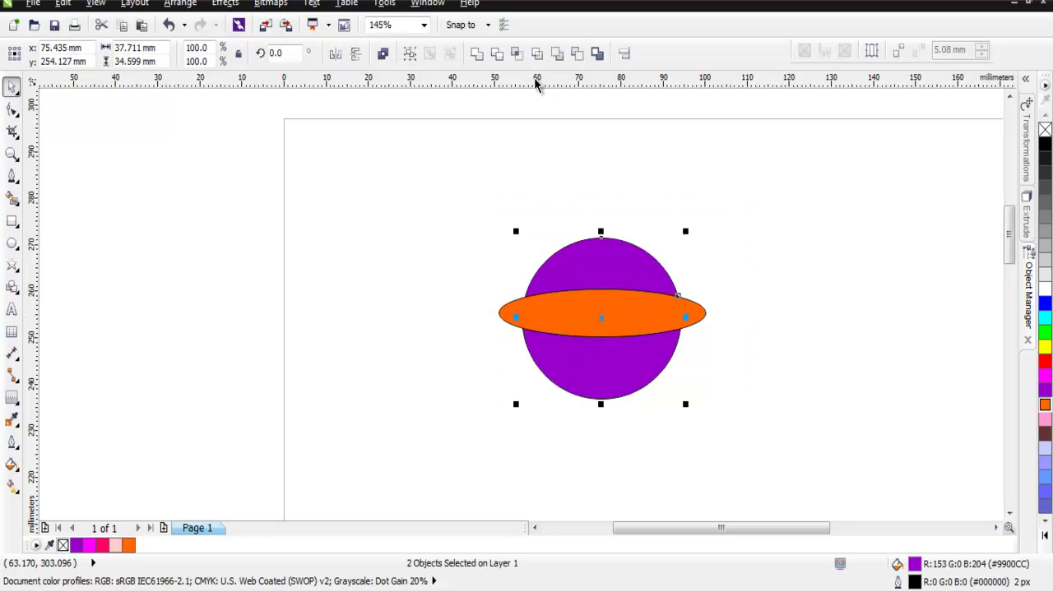
{"action": "left_click", "coordinate": [517, 52]}
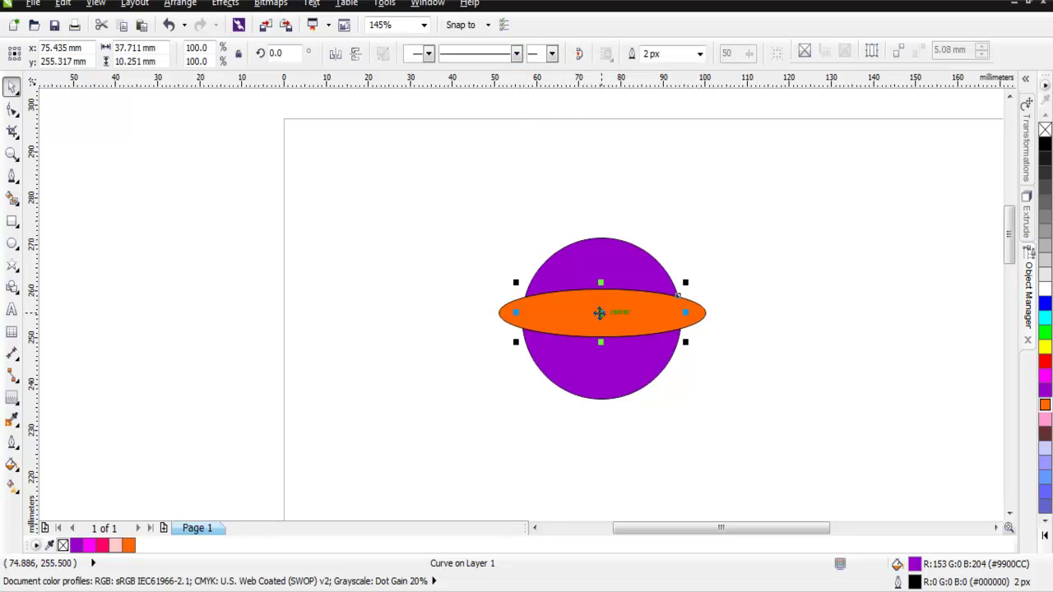
{"action": "left_click_drag", "start_coordinate": [606, 313], "coordinate": [611, 177]}
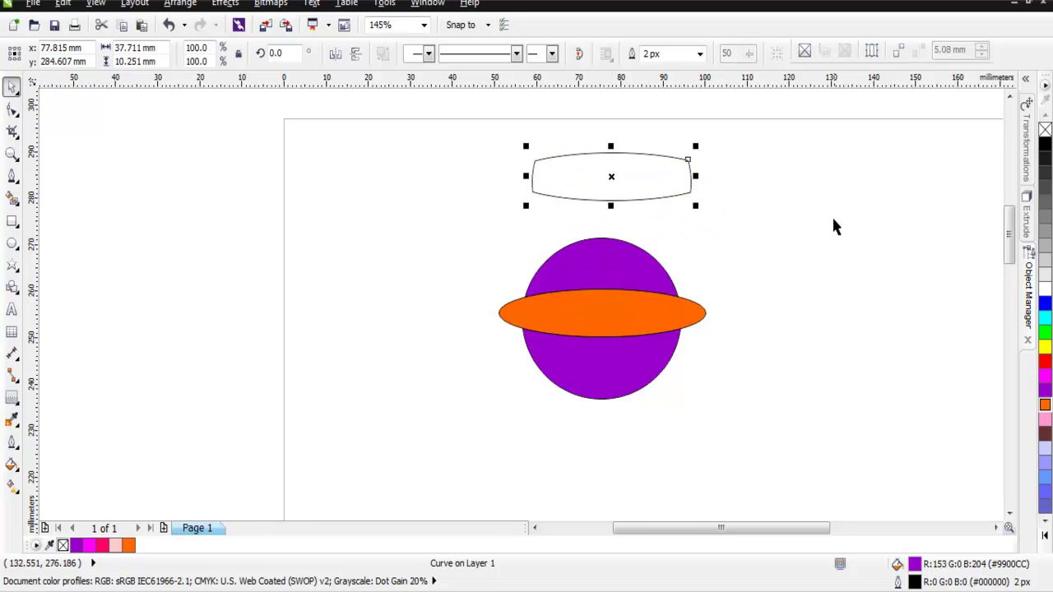
Step: Select the lens-shaped piece above the circle and fill it green (#00FF00)
{"action": "left_click", "coordinate": [492, 189]}
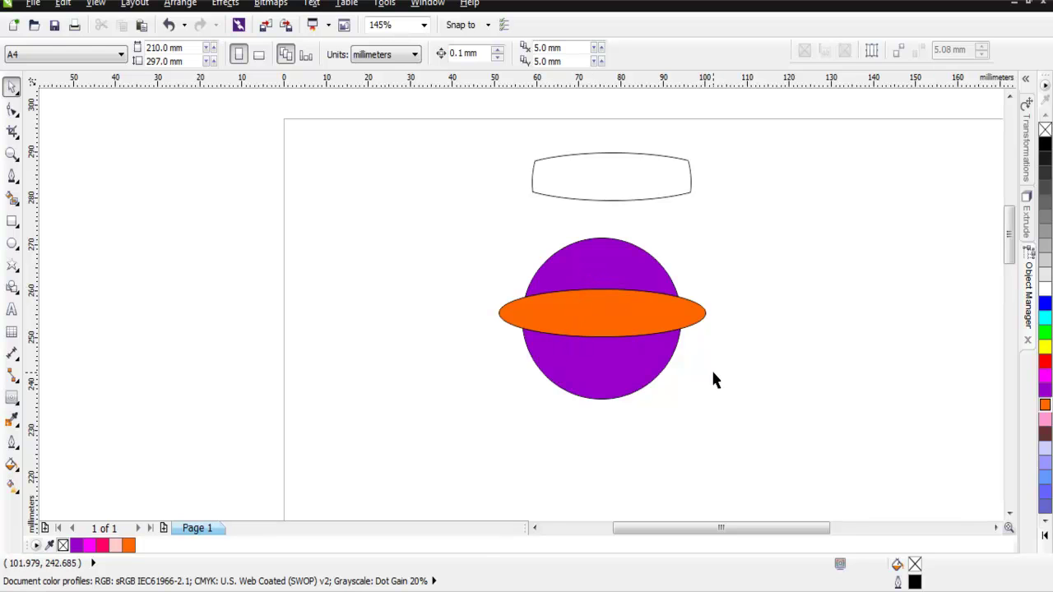
{"action": "left_click", "coordinate": [605, 169]}
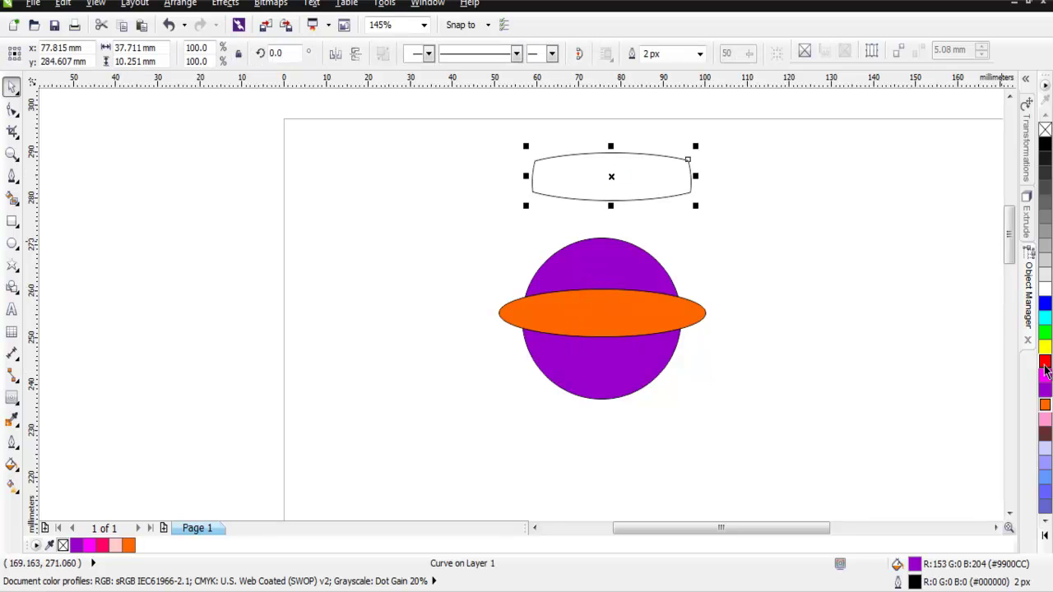
{"action": "left_click", "coordinate": [1045, 331]}
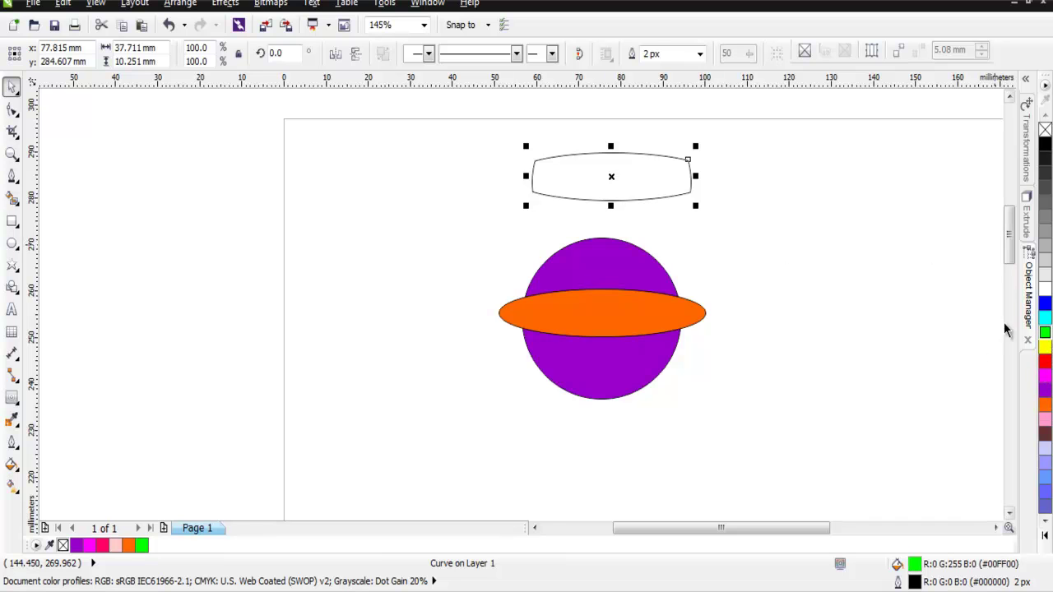